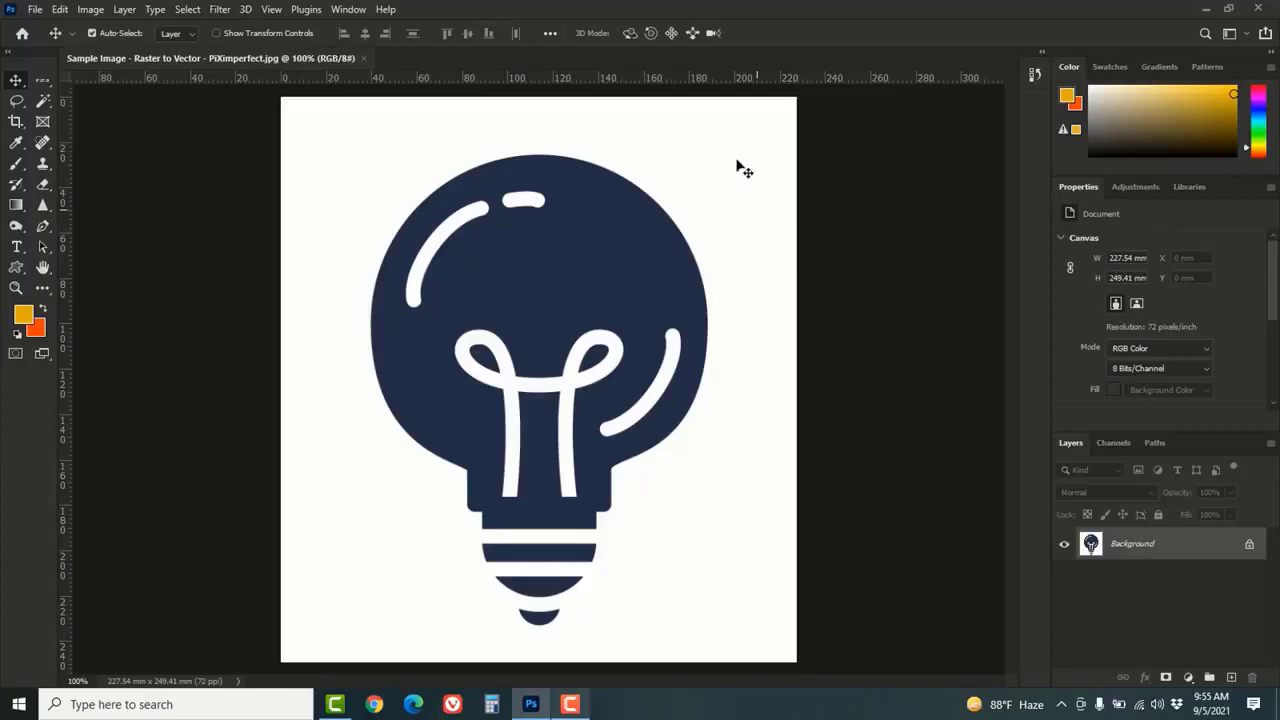
- Select the white background, highlight strokes and filament with the Magic Wand, and invert the selection so the dark blue bulb is selected
{"action": "left_click", "coordinate": [40, 103]}
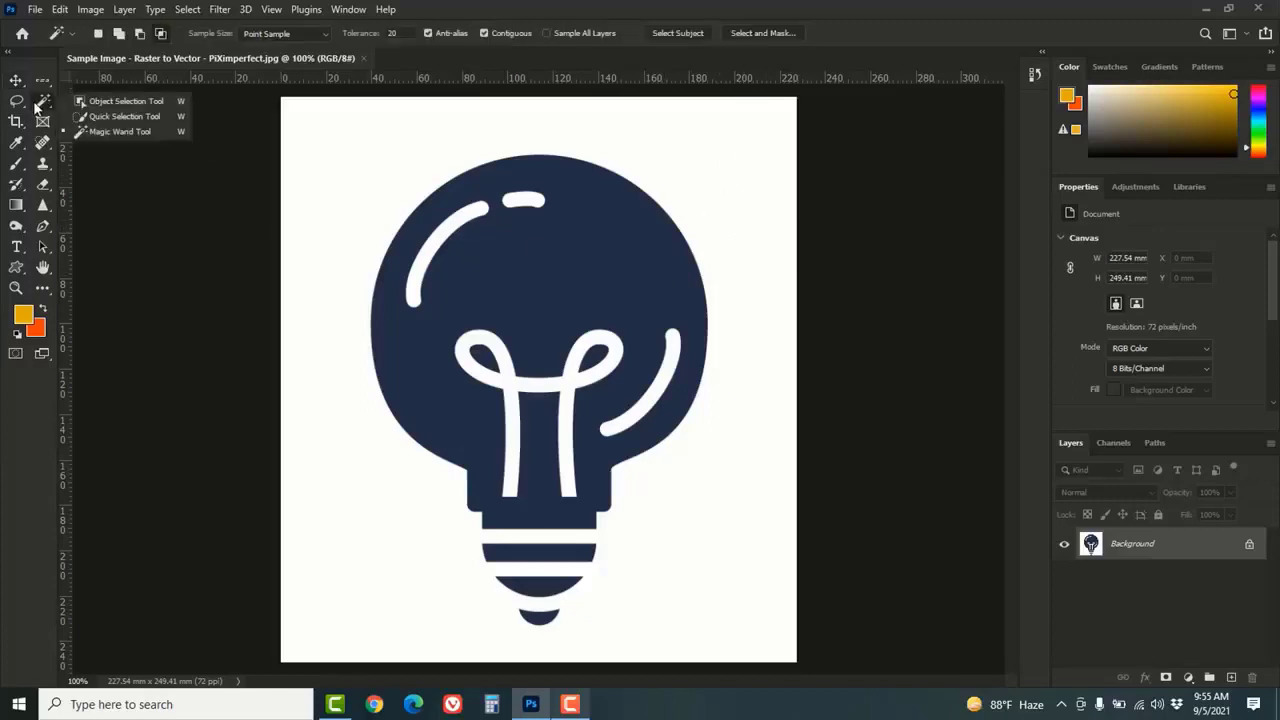
{"action": "left_click", "coordinate": [116, 132]}
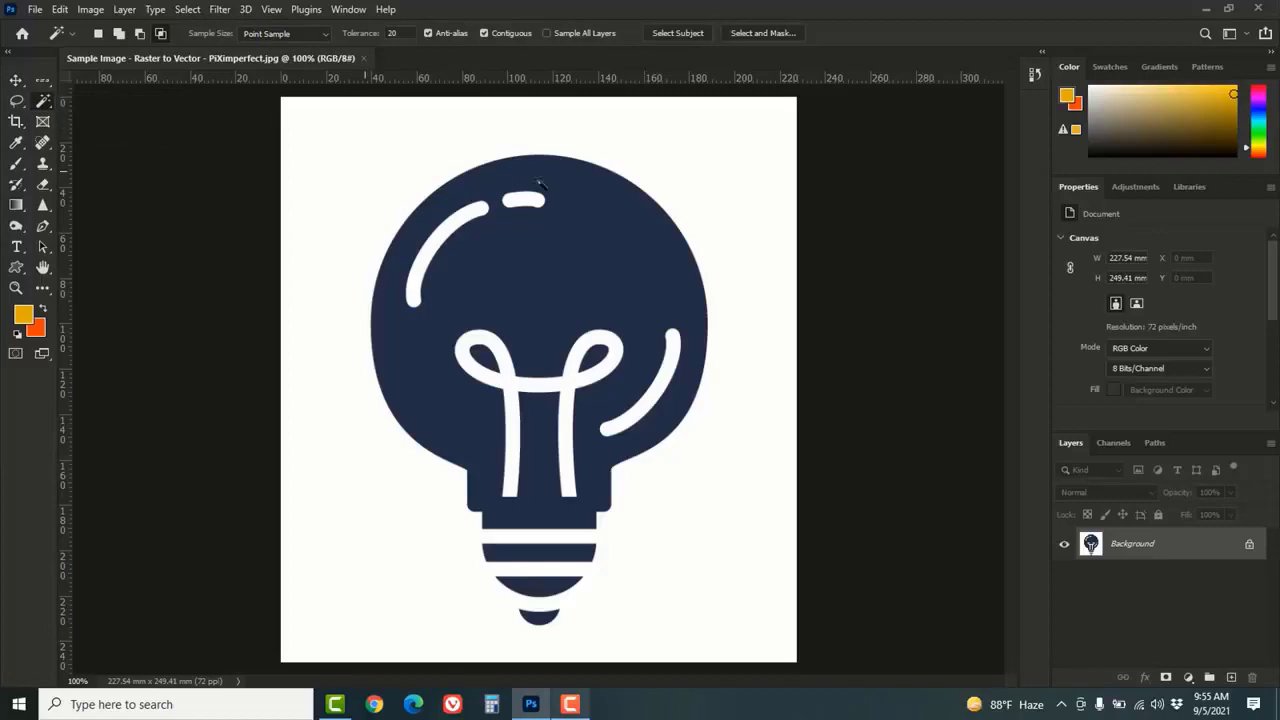
{"action": "left_click", "coordinate": [717, 168]}
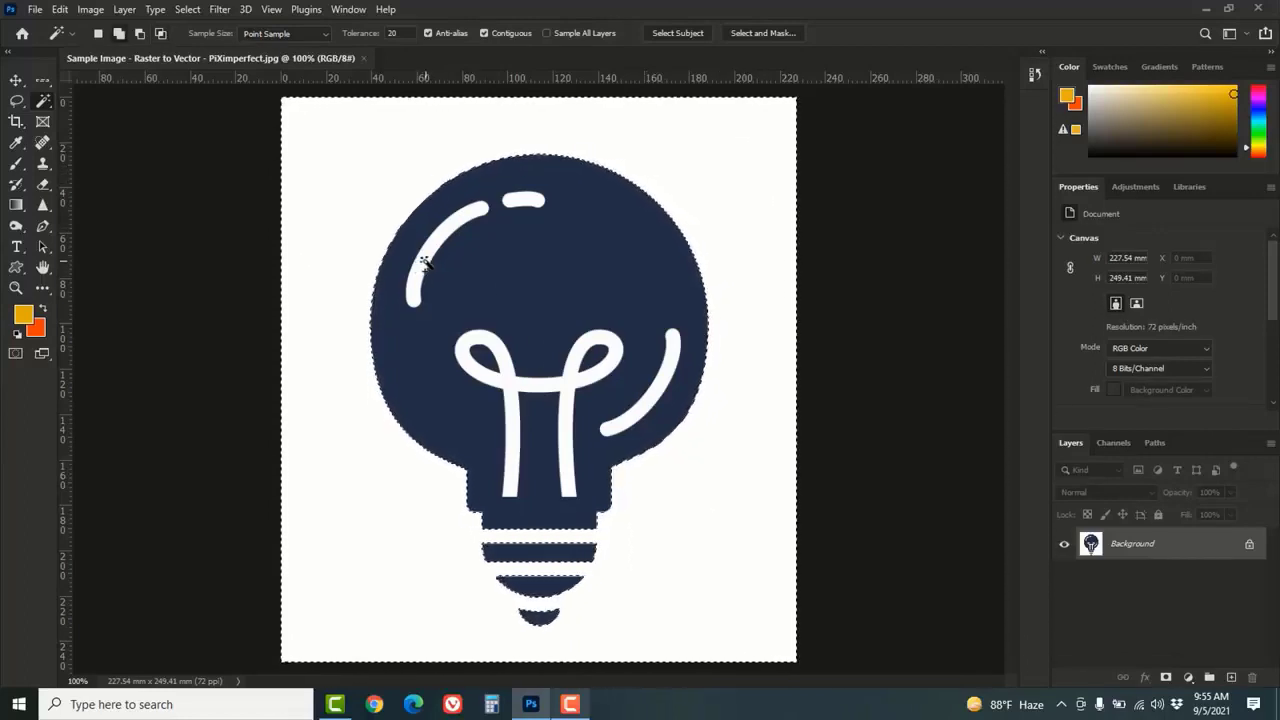
{"action": "left_click", "coordinate": [517, 202], "text": "shift"}
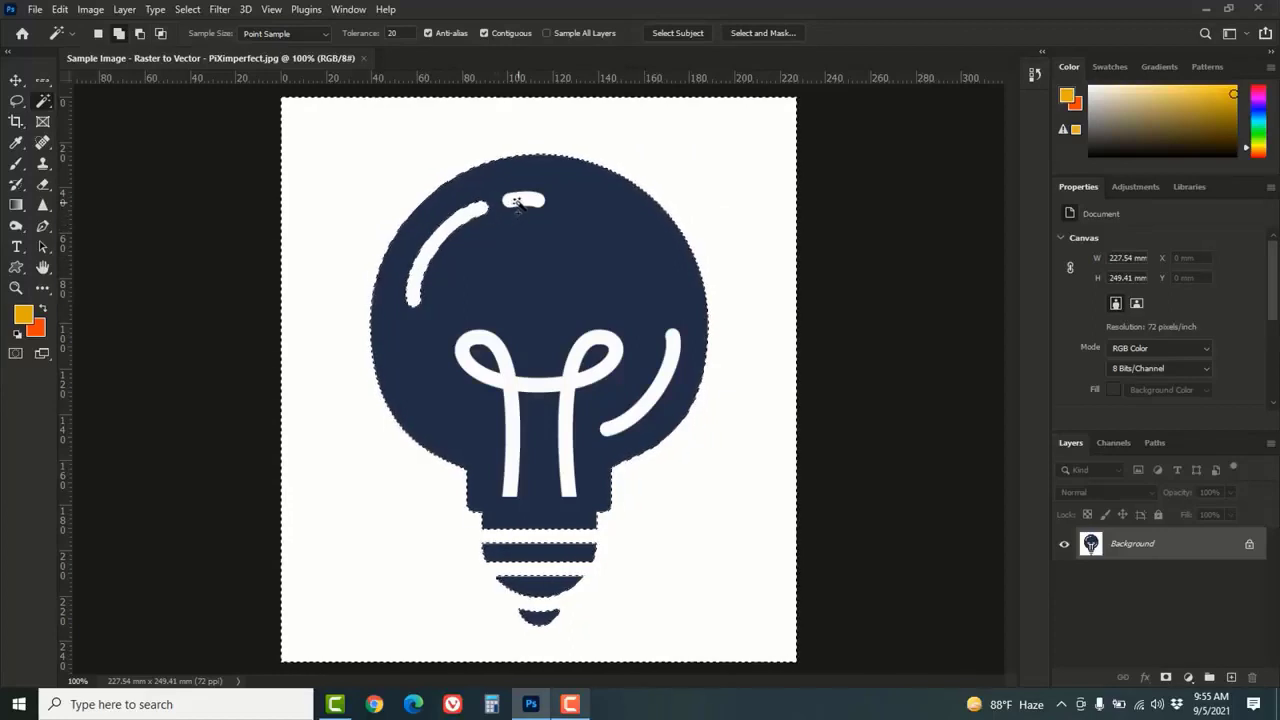
{"action": "left_click", "coordinate": [571, 371], "text": "shift"}
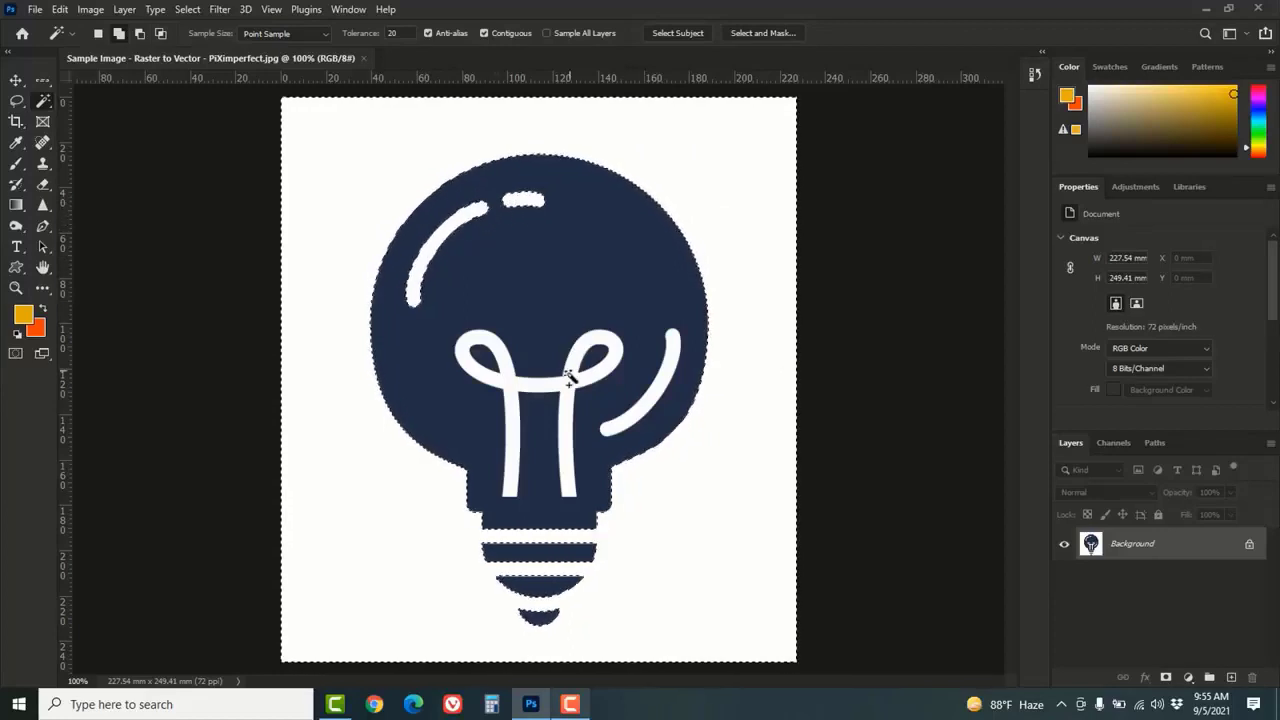
{"action": "left_click", "coordinate": [613, 421], "text": "shift"}
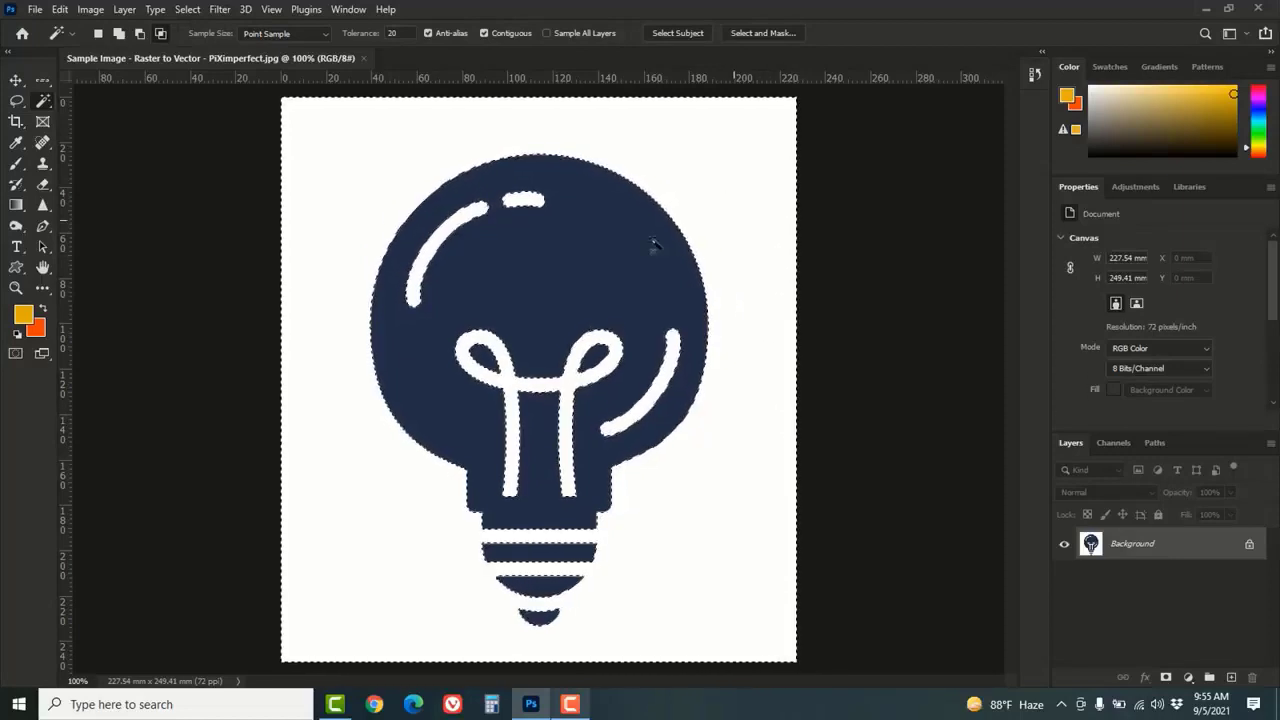
{"action": "left_click", "coordinate": [190, 10]}
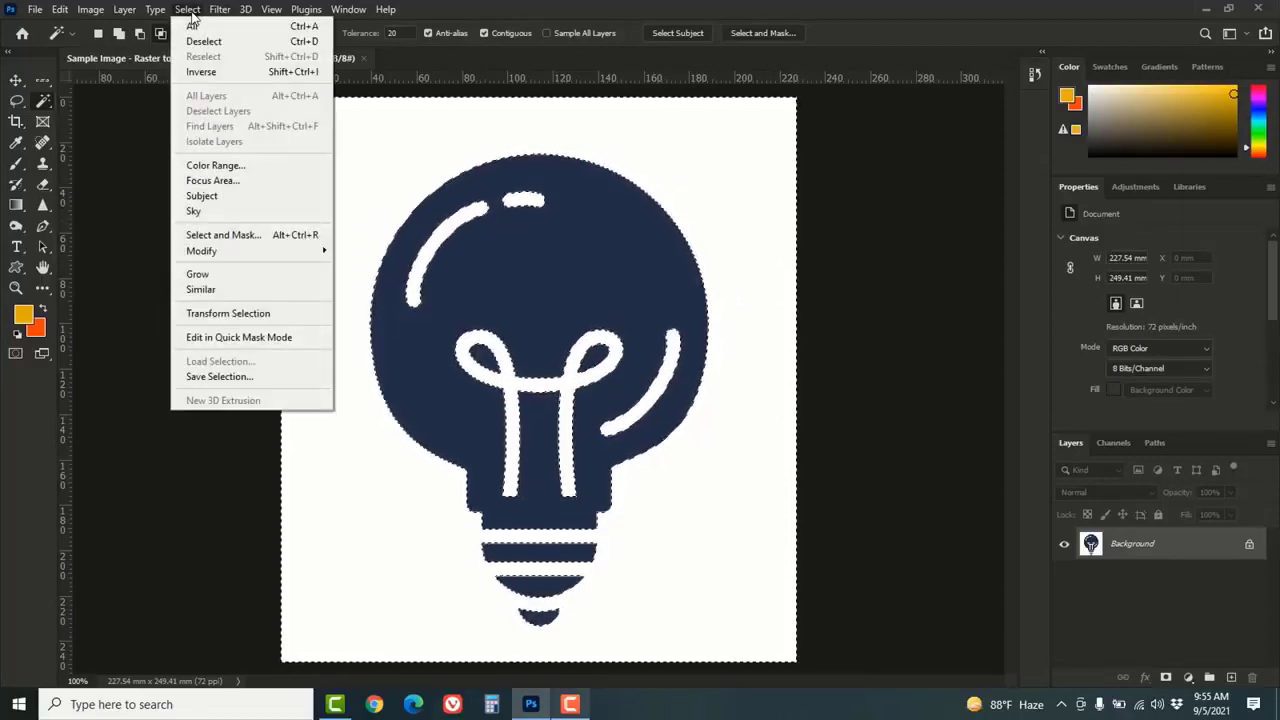
{"action": "left_click", "coordinate": [209, 76]}
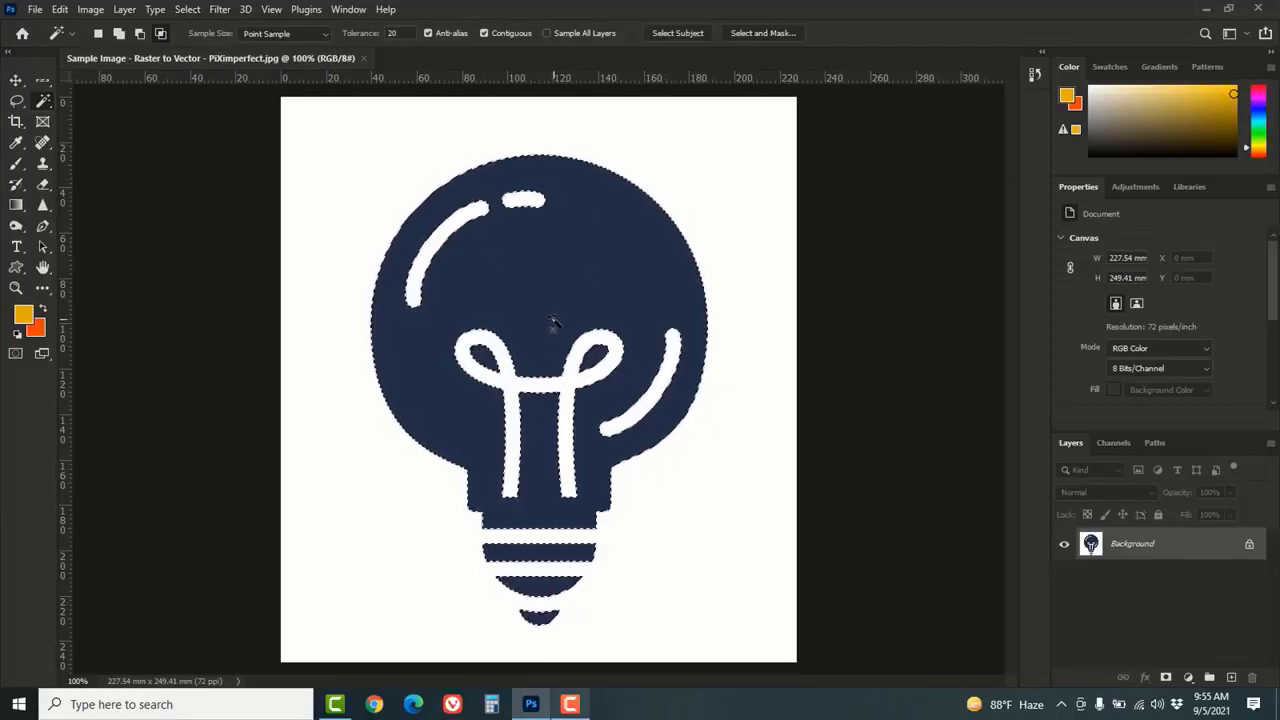
- Copy the selected bulb to a new layer and delete the Background layer
{"action": "key", "text": "ctrl+j"}
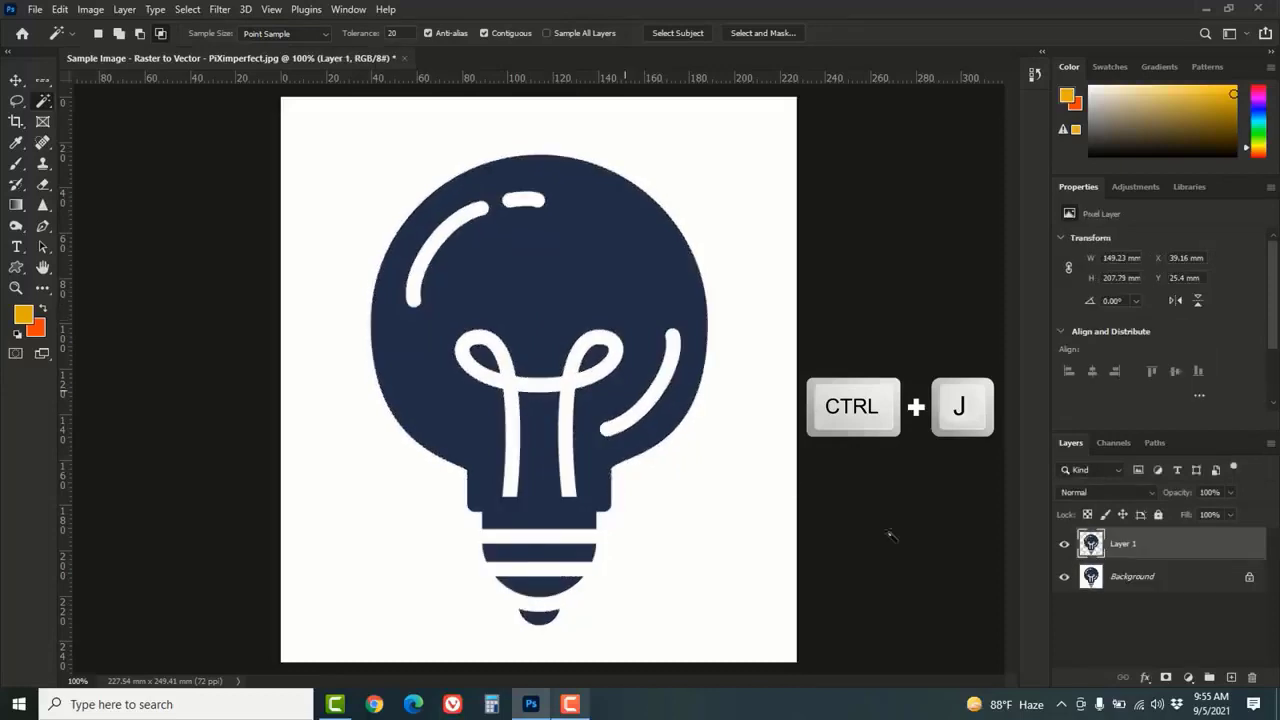
{"action": "left_click_drag", "start_coordinate": [1190, 583], "coordinate": [1252, 678]}
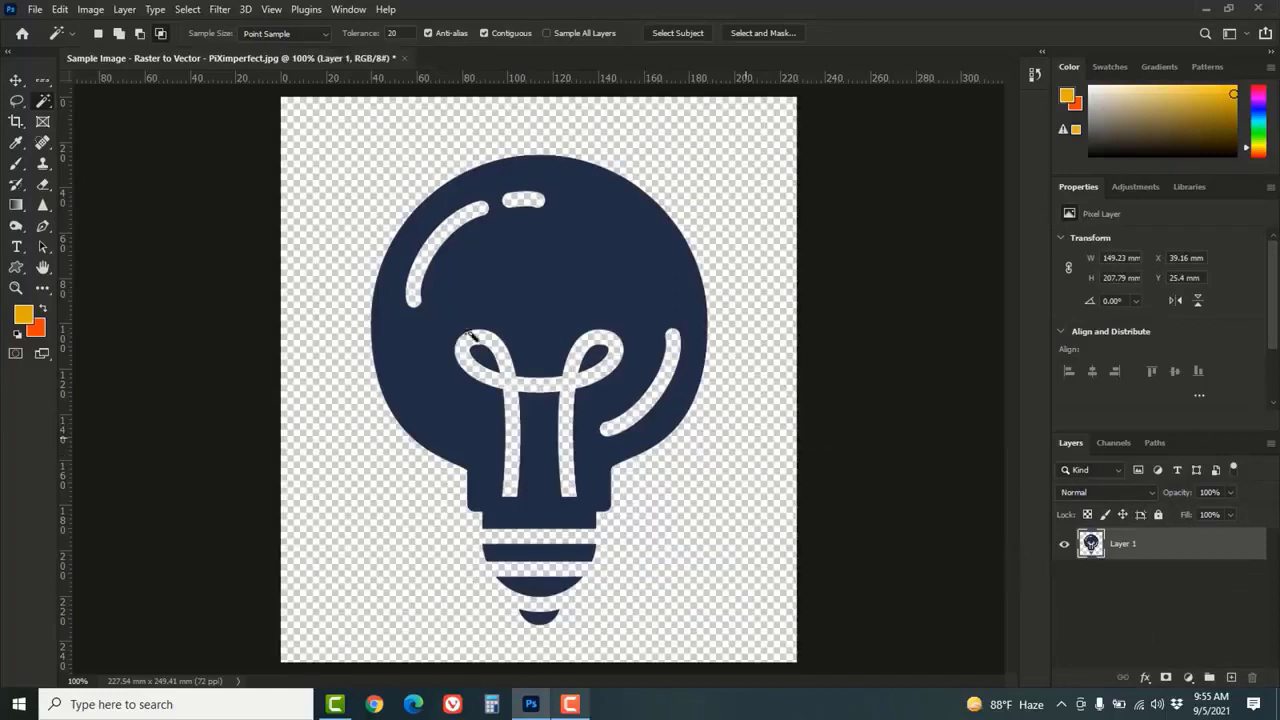
- Move the cut-out bulb about 3 mm down the canvas with the Move tool
{"action": "left_click_drag", "start_coordinate": [17, 82], "coordinate": [60, 84]}
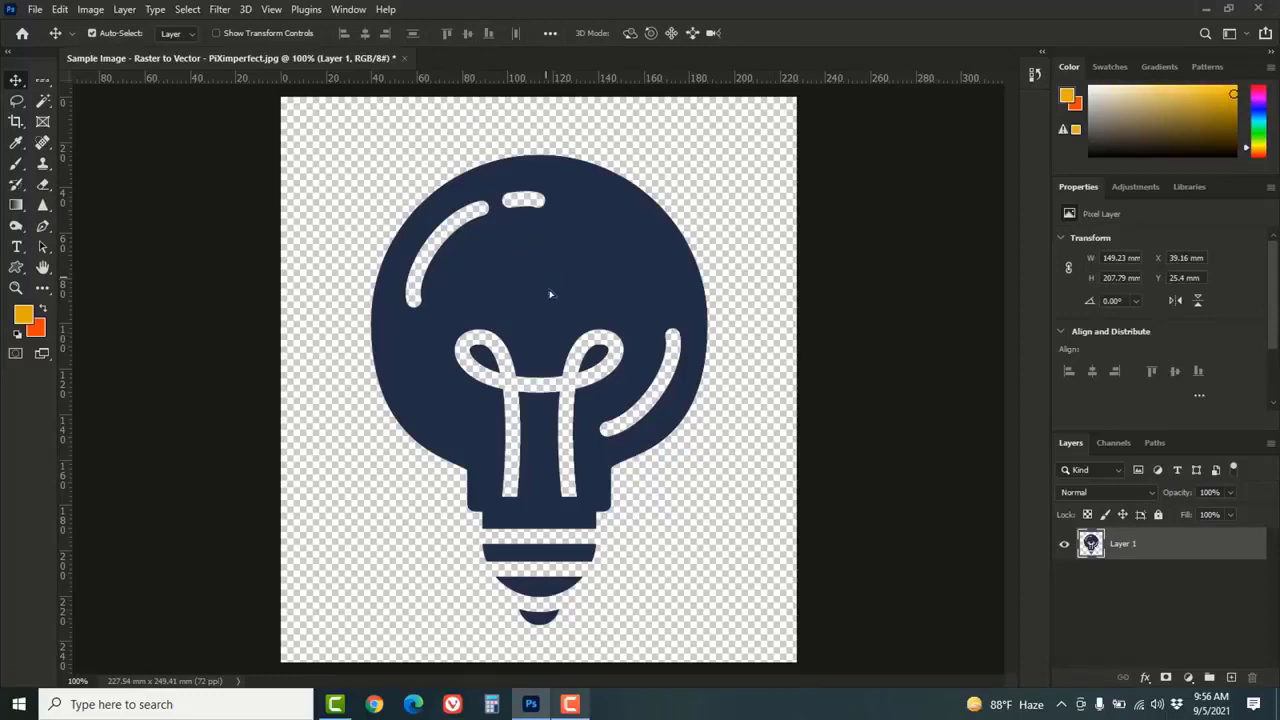
{"action": "mouse_move", "coordinate": [550, 294]}
{"action": "left_mouse_down"}
{"action": "mouse_move", "coordinate": [634, 312]}
{"action": "mouse_move", "coordinate": [660, 270]}
{"action": "mouse_move", "coordinate": [505, 255]}
{"action": "mouse_move", "coordinate": [529, 294]}
{"action": "mouse_move", "coordinate": [543, 278]}
{"action": "left_mouse_up"}
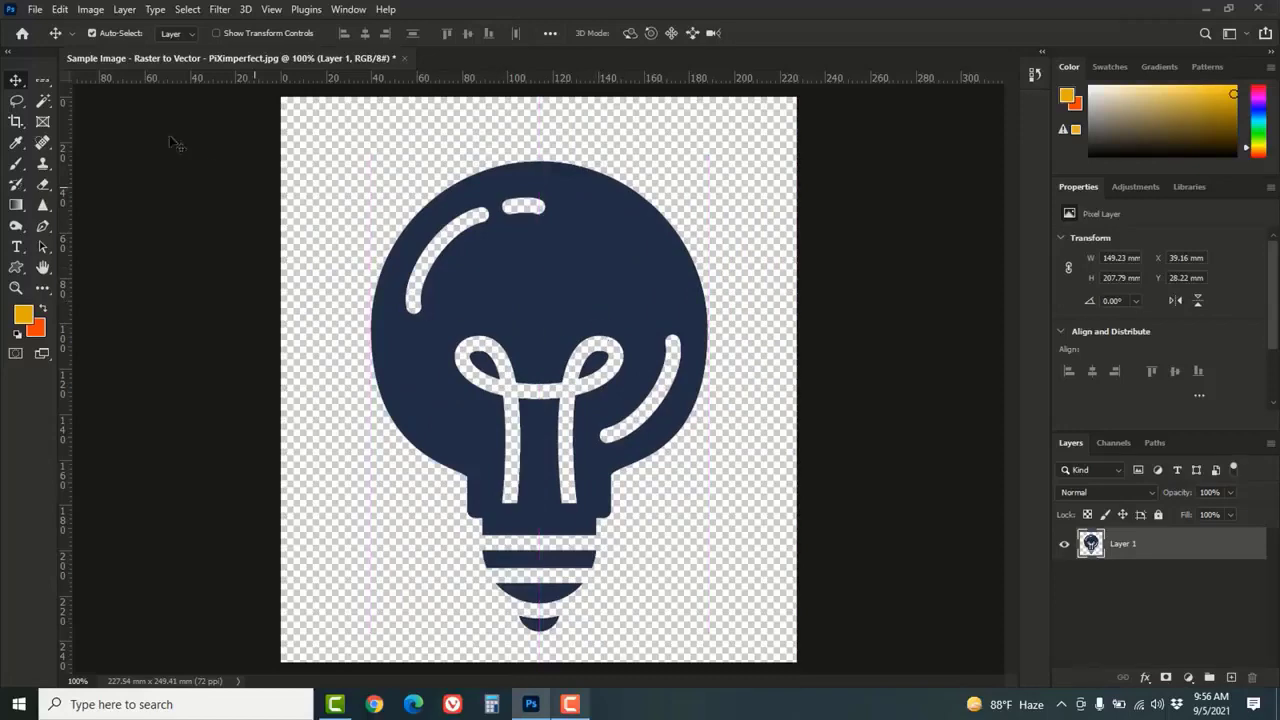
- Save the cut-out bulb to the Desktop as a PNG copy named "Sample Image - Raster to Vector", with the large file size option
{"action": "left_click", "coordinate": [35, 10]}
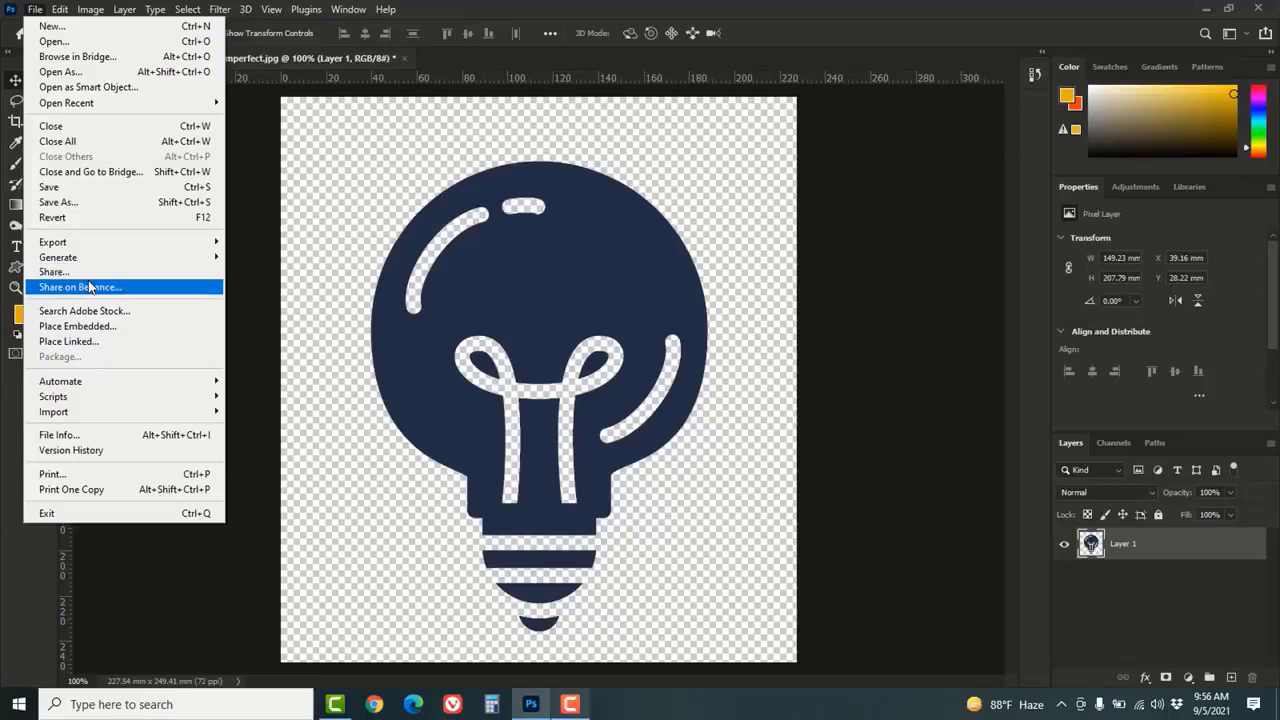
{"action": "left_click", "coordinate": [94, 204]}
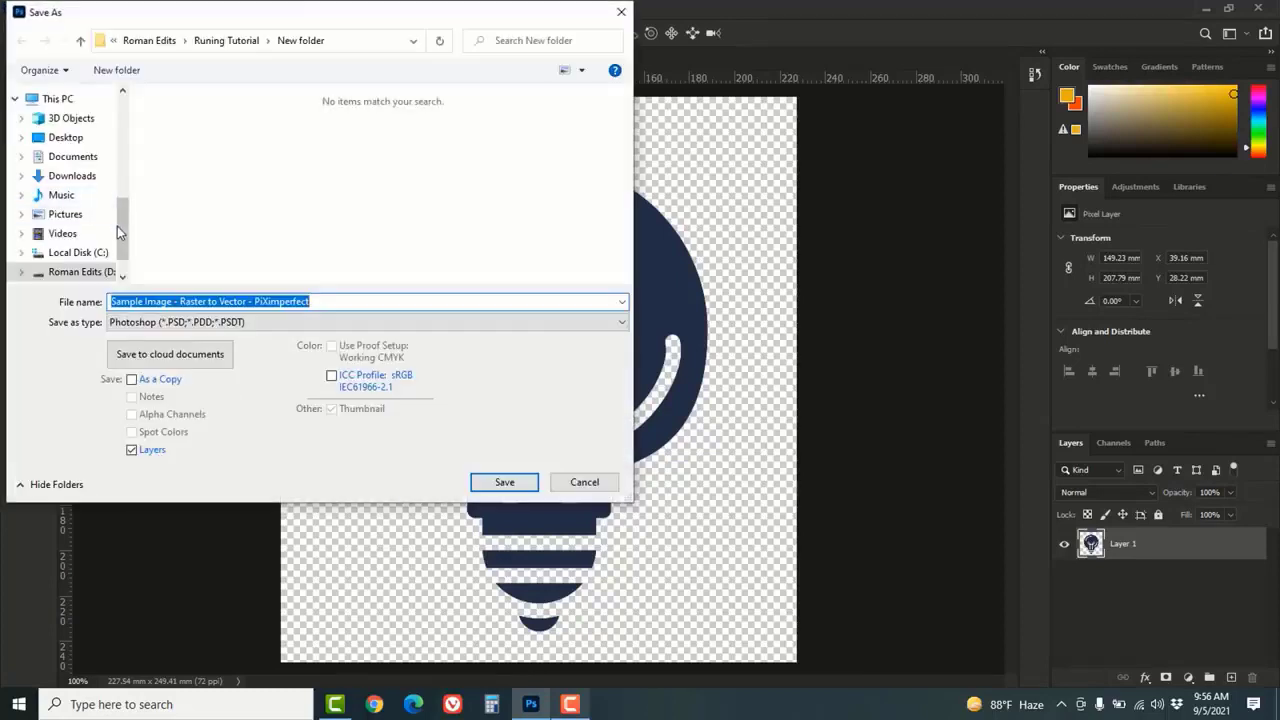
{"action": "left_click_drag", "start_coordinate": [117, 232], "coordinate": [117, 132]}
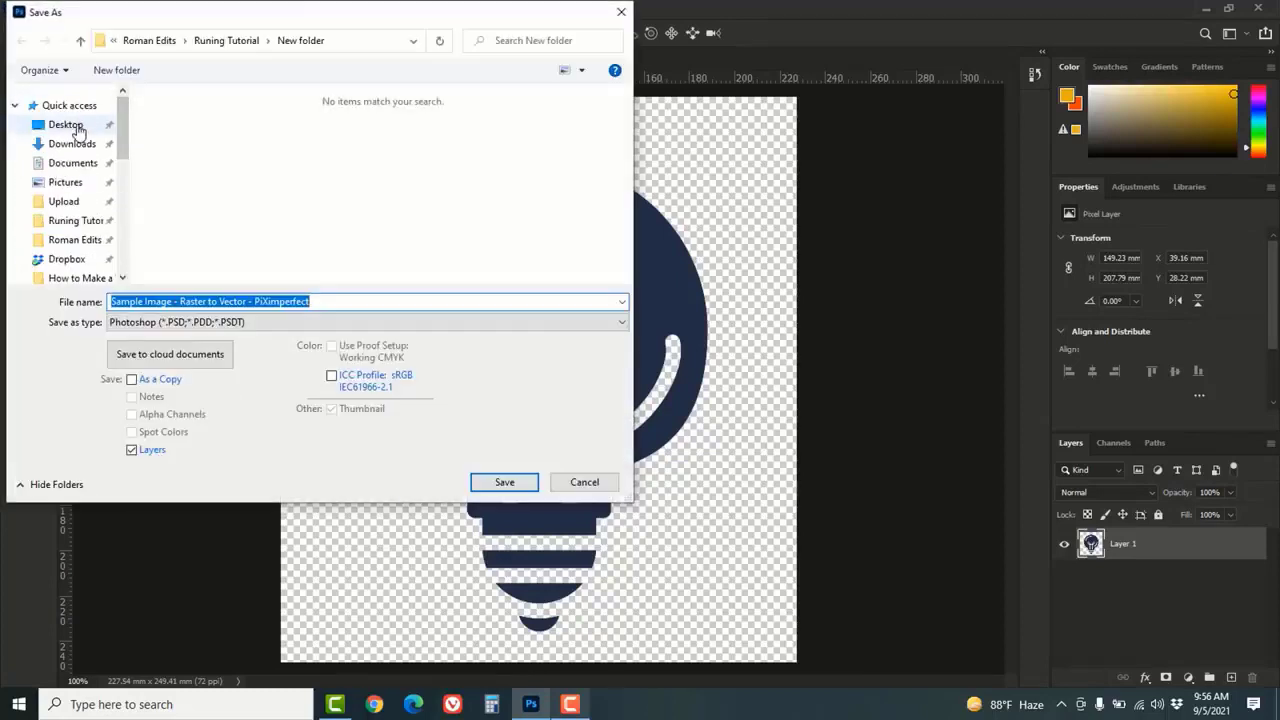
{"action": "left_click", "coordinate": [76, 128]}
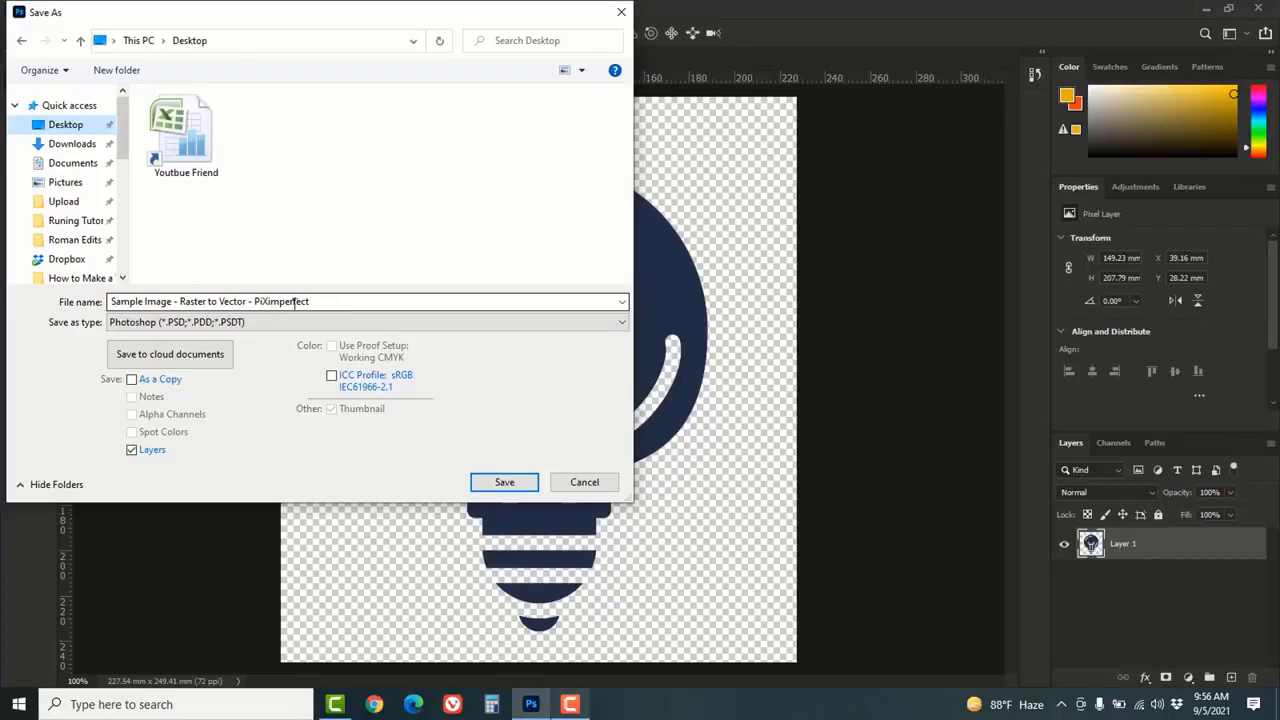
{"action": "triple_click", "coordinate": [250, 301]}
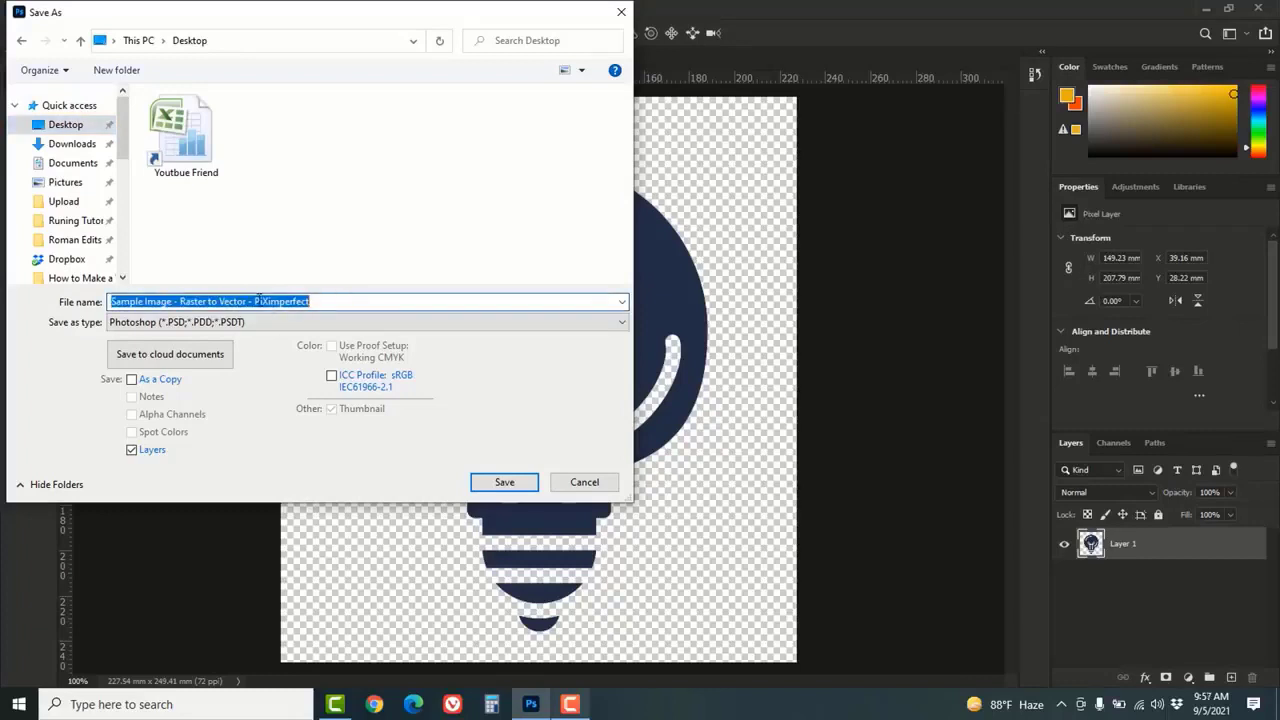
{"action": "left_click_drag", "start_coordinate": [248, 301], "coordinate": [352, 300]}
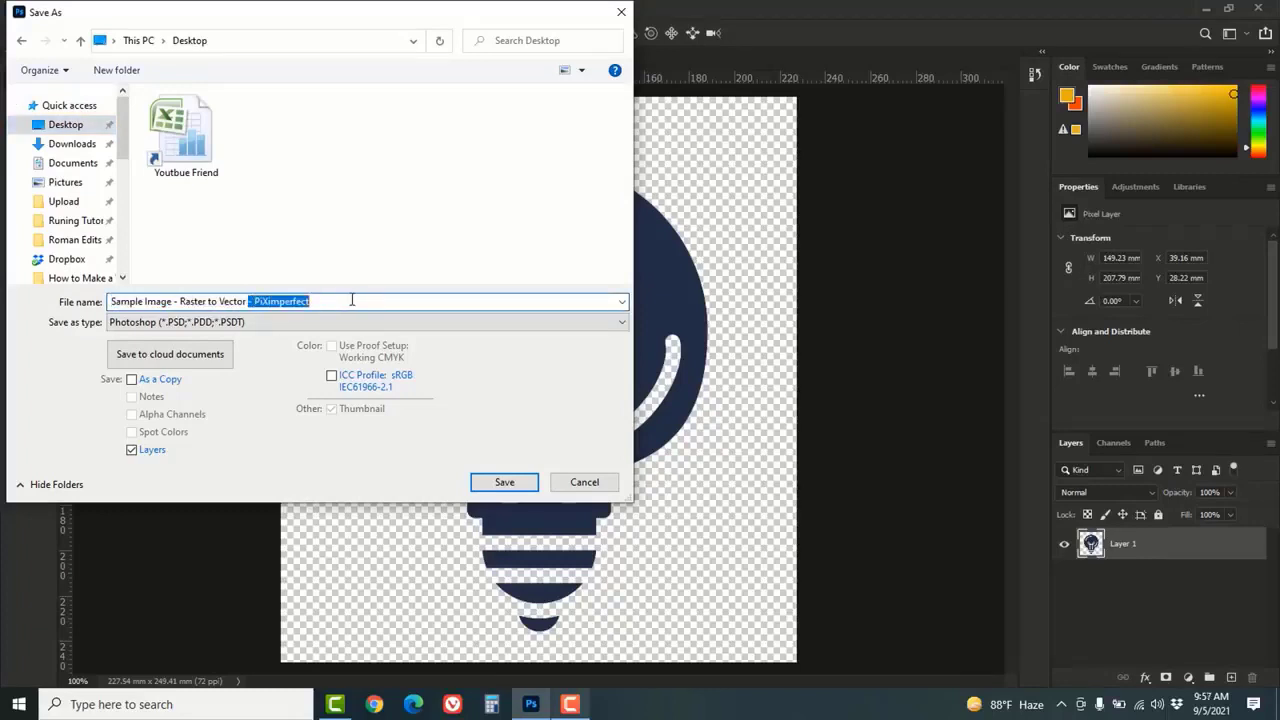
{"action": "key", "text": "BackSpace"}
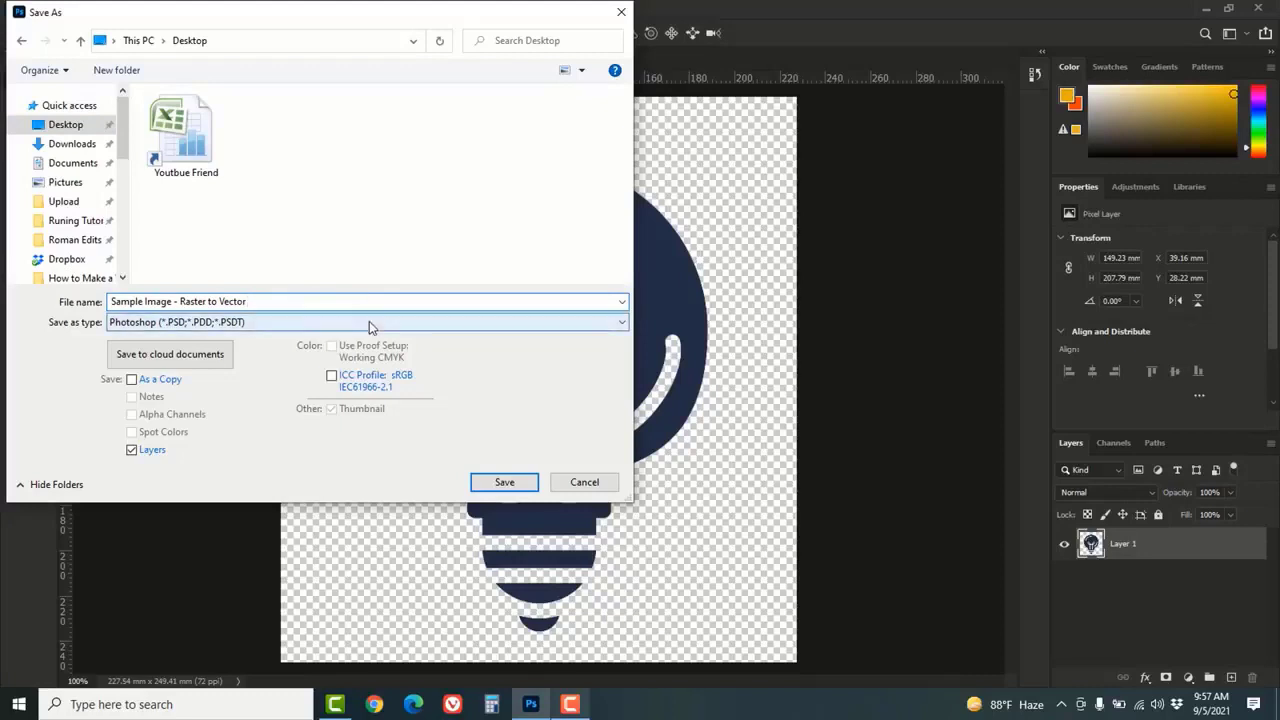
{"action": "left_click", "coordinate": [369, 321]}
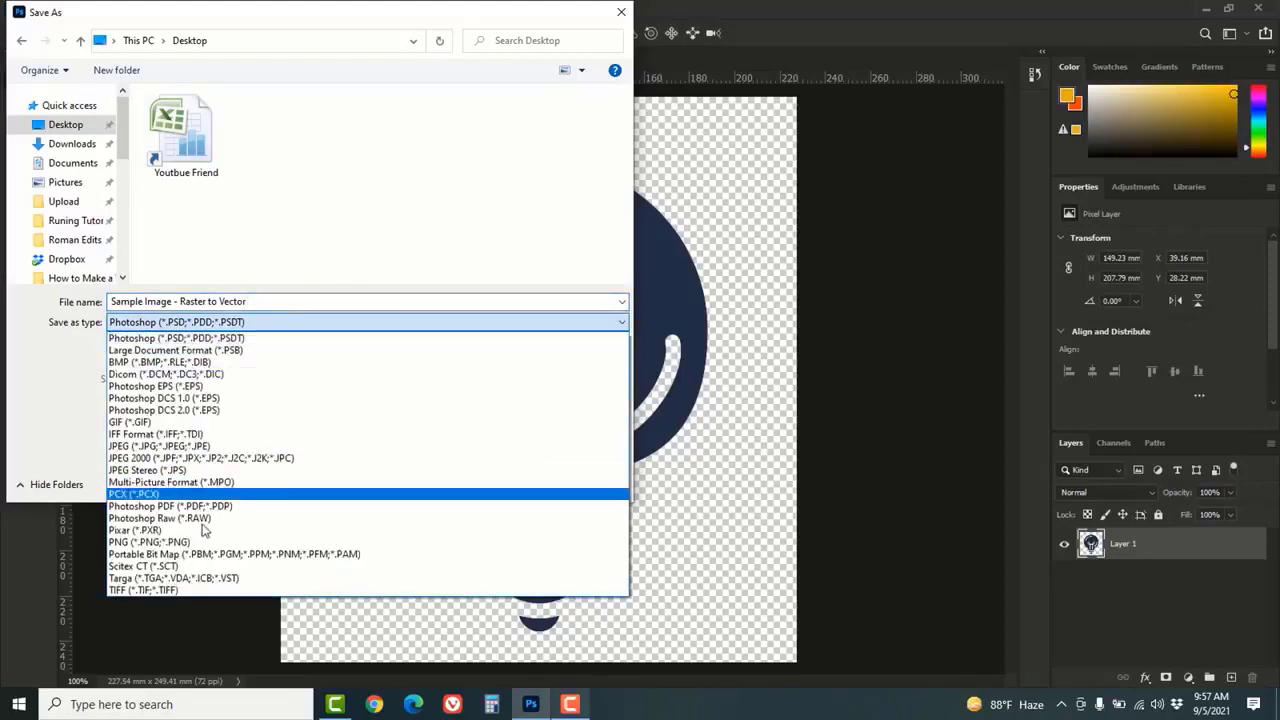
{"action": "left_click", "coordinate": [190, 545]}
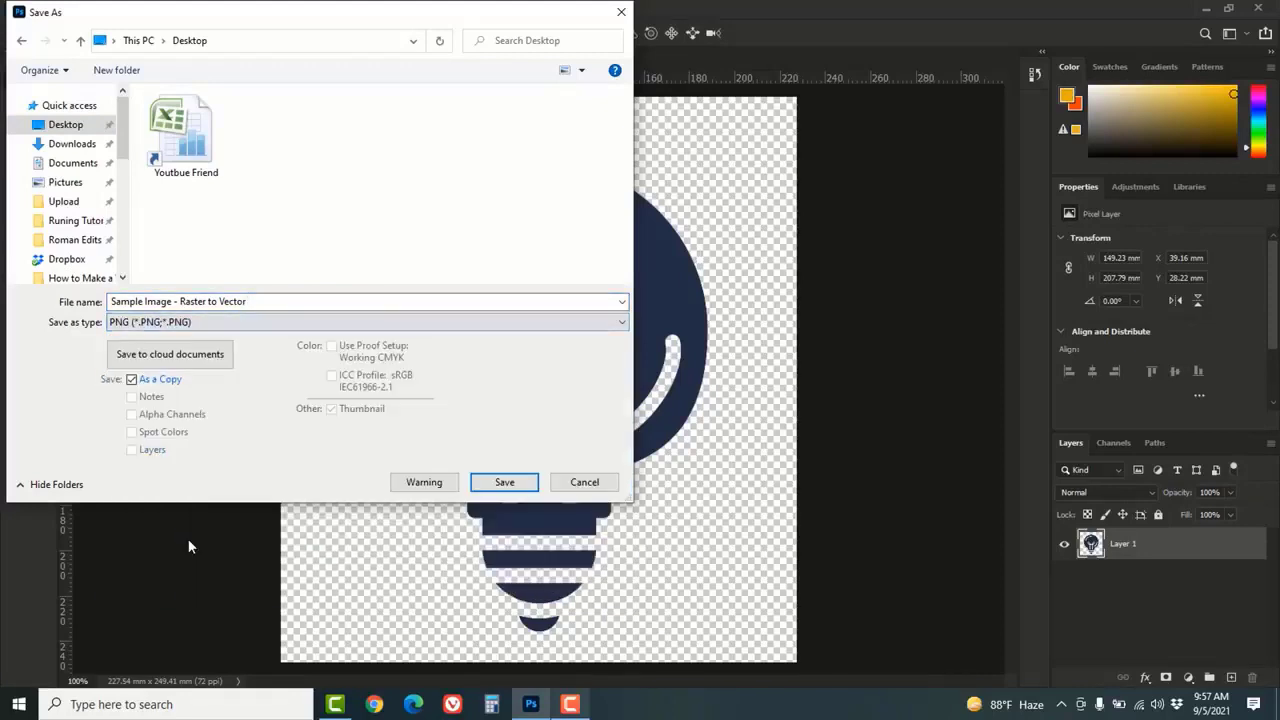
{"action": "left_click", "coordinate": [503, 483]}
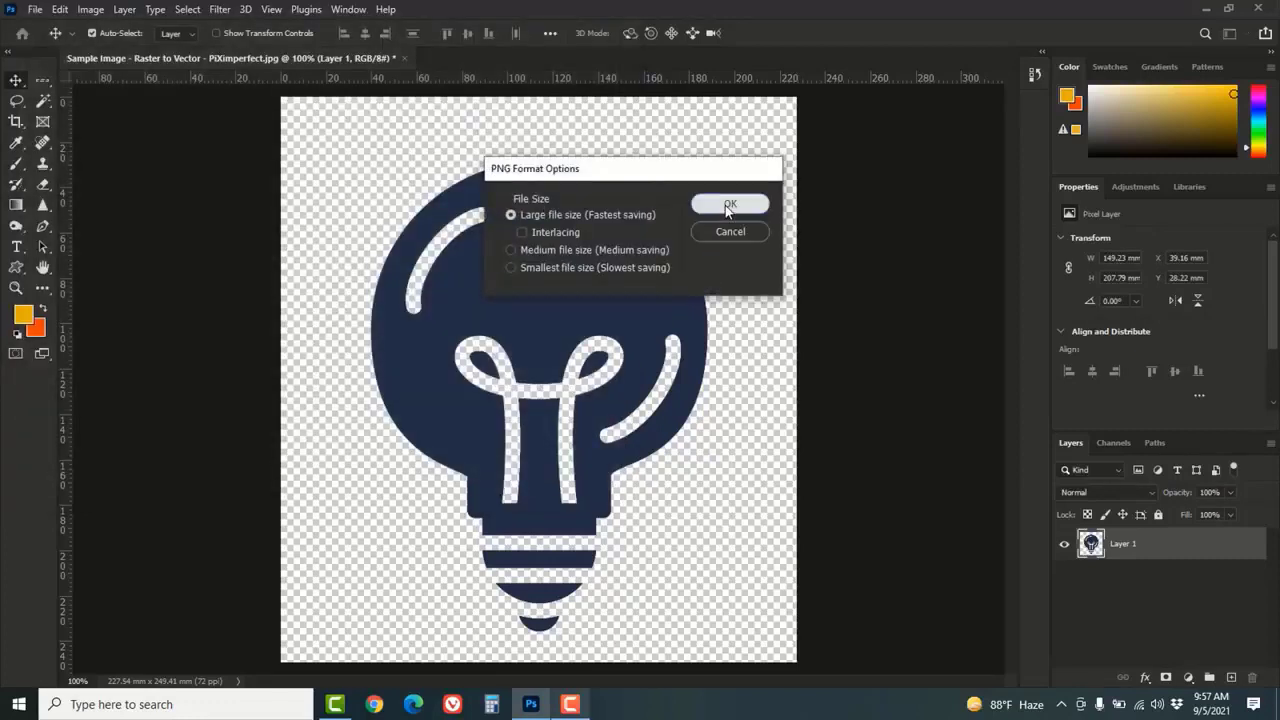
{"action": "left_click", "coordinate": [728, 206]}
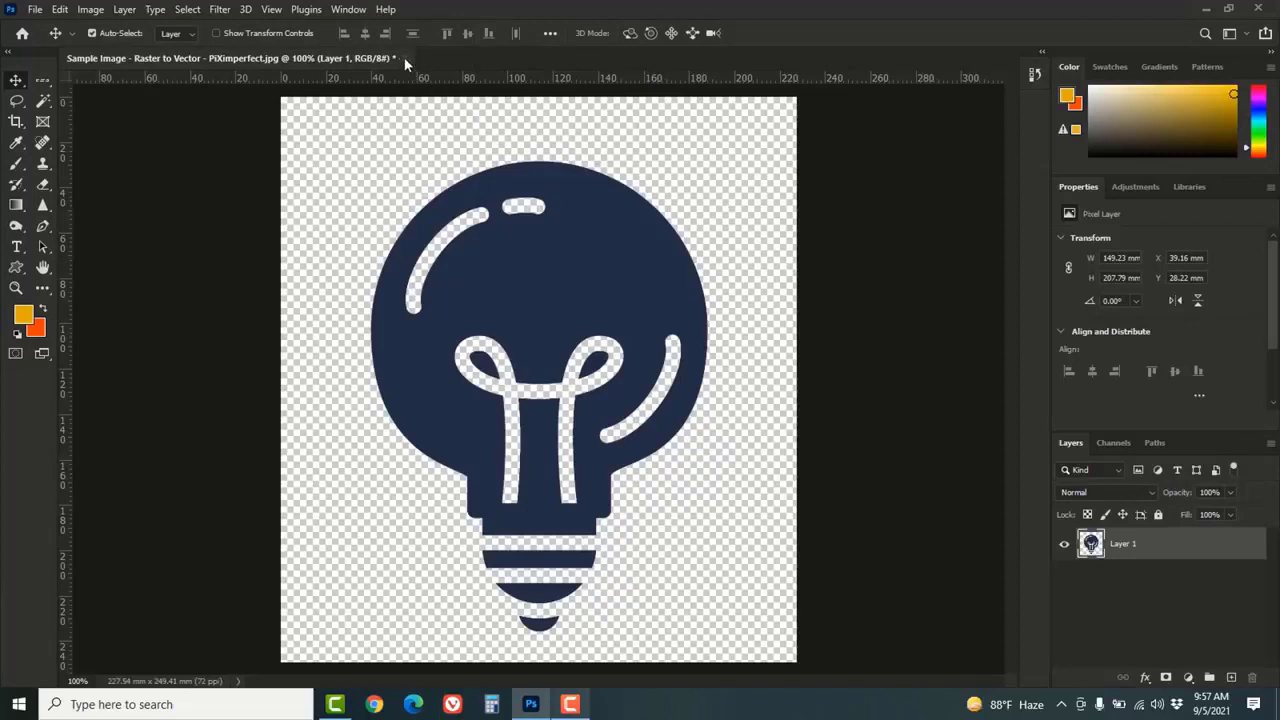
- Close the edited bulb document and minimize Photoshop to show the desktop
{"action": "left_click", "coordinate": [404, 57]}
{"action": "left_click", "coordinate": [641, 268]}
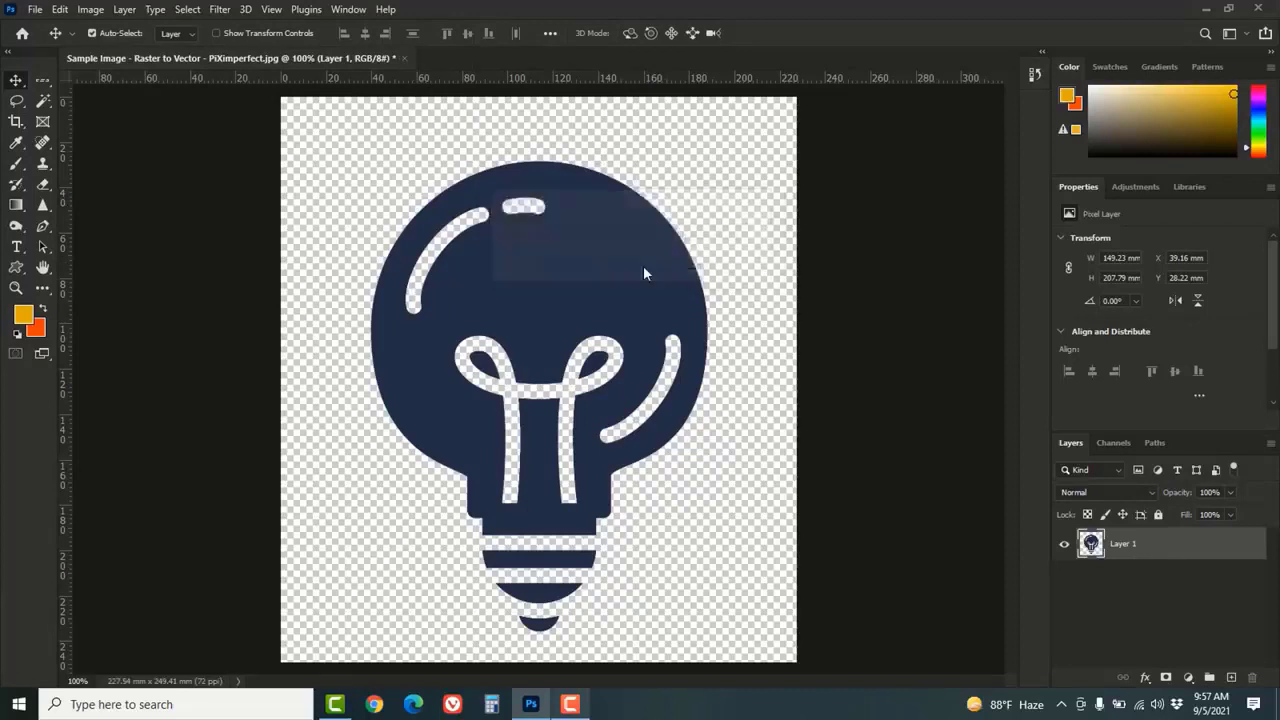
{"action": "left_click", "coordinate": [1207, 10]}
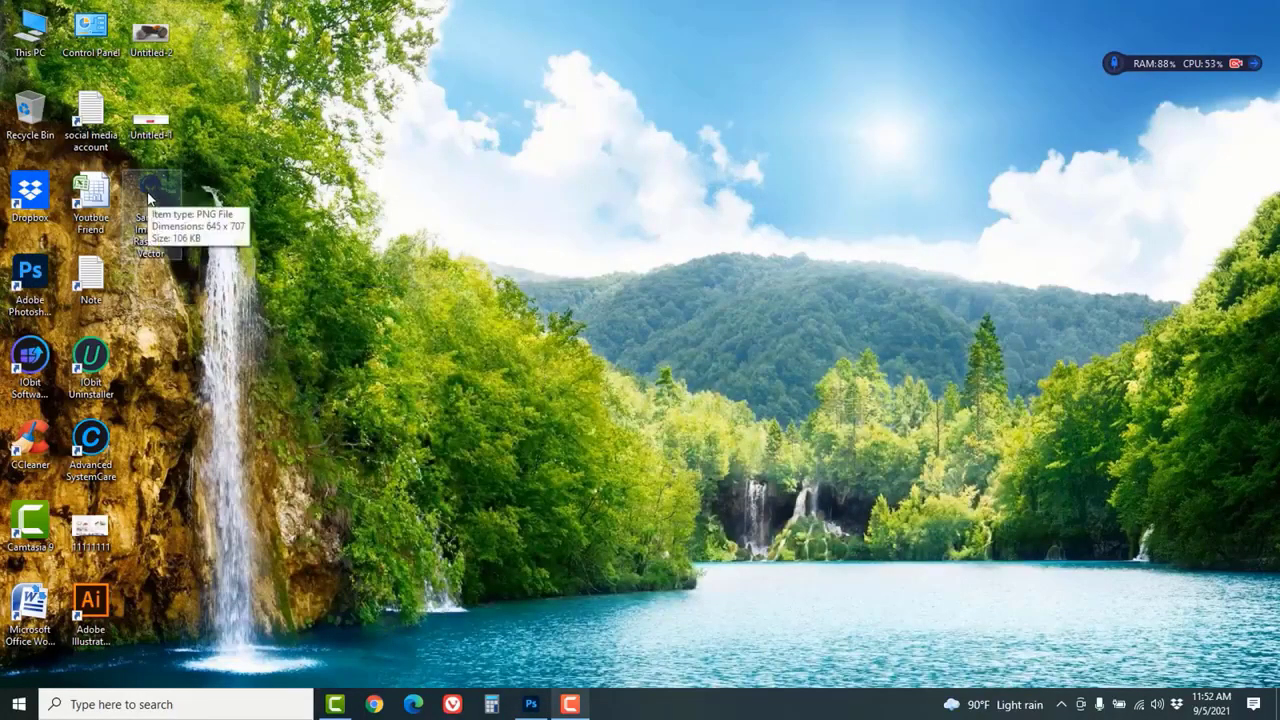
- Check the saved bulb PNG on the desktop and opened in Photoshop, and close the file
{"action": "left_click_drag", "start_coordinate": [147, 192], "coordinate": [585, 197]}
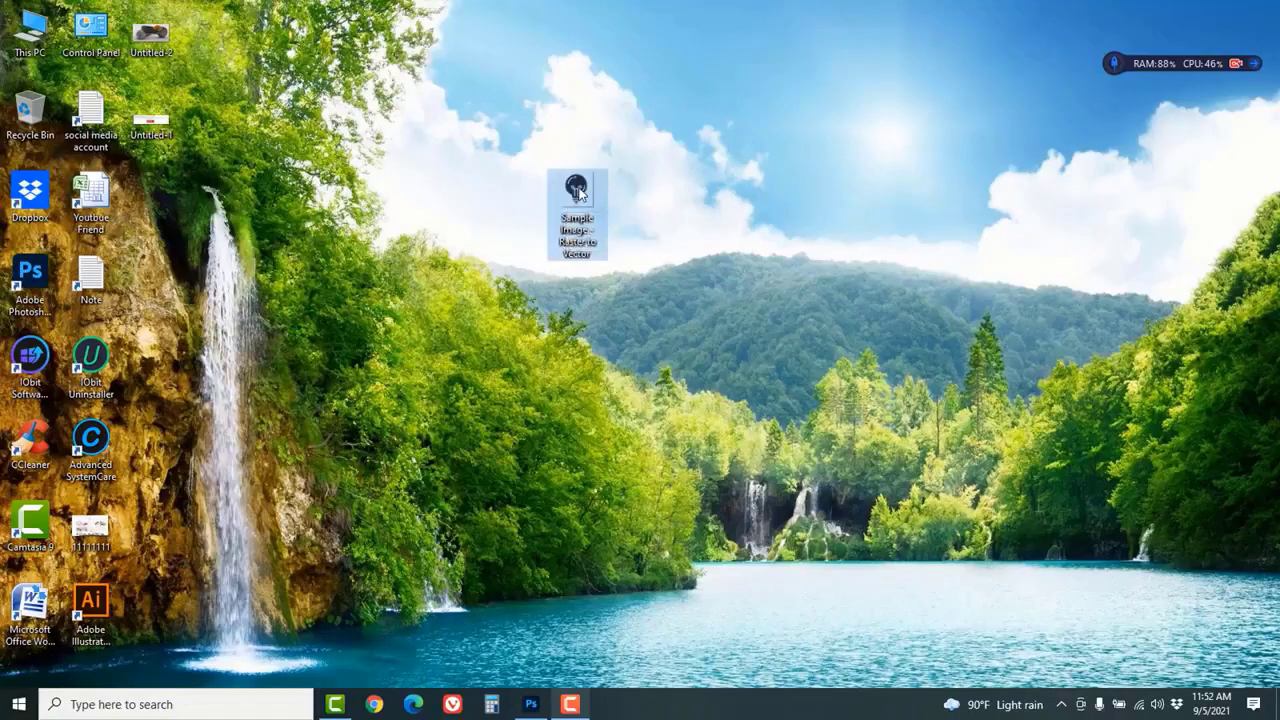
{"action": "left_click_drag", "start_coordinate": [604, 186], "coordinate": [490, 313]}
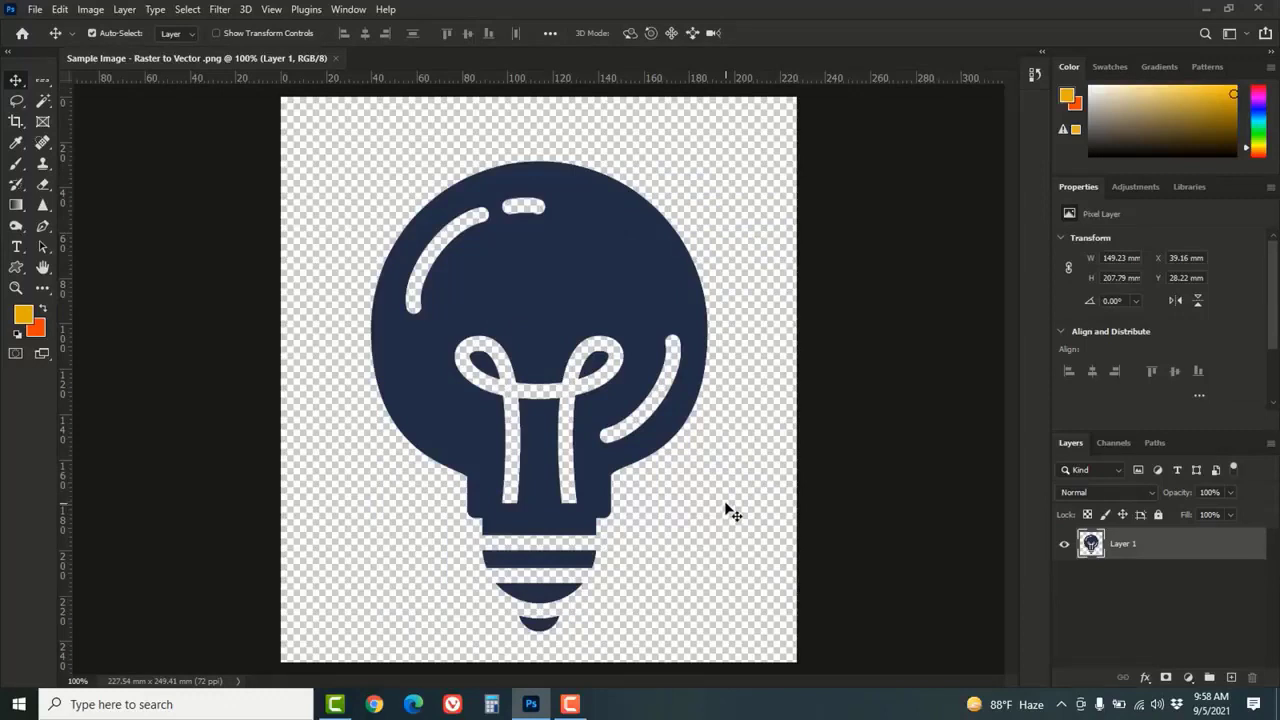
{"action": "left_click", "coordinate": [337, 58]}
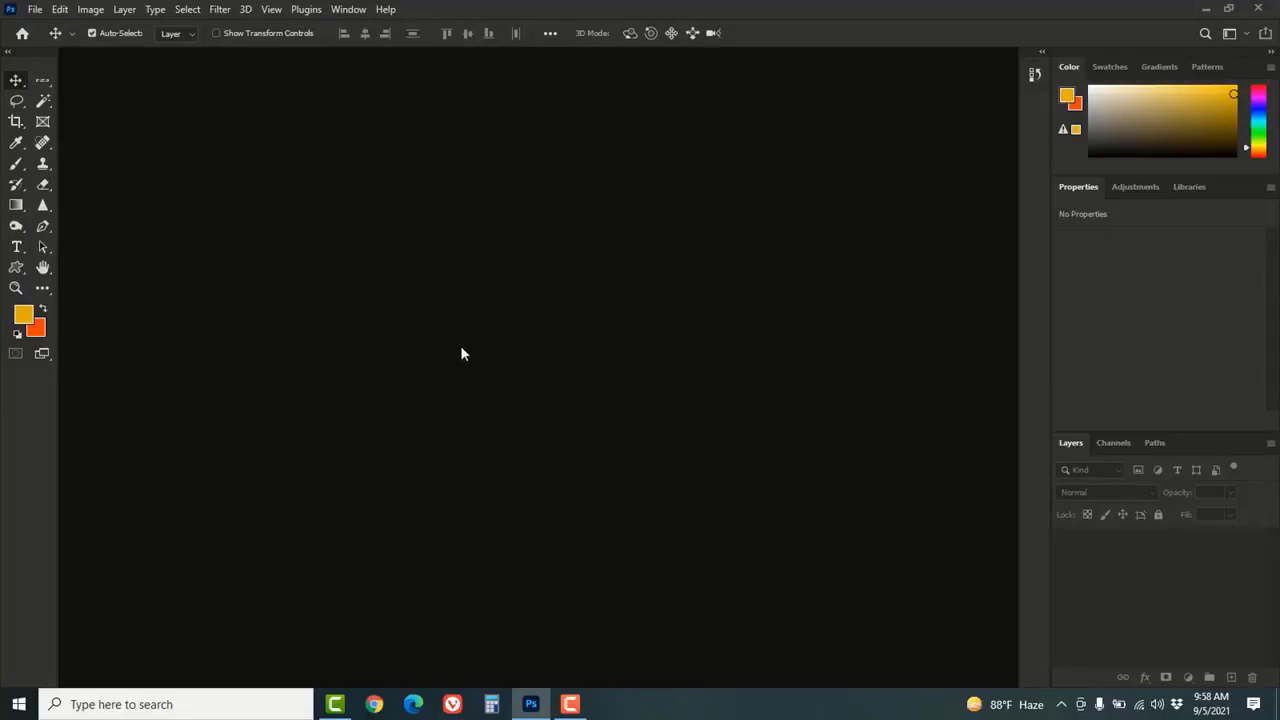
- Create a new document from the A4 print preset in landscape orientation, 297 x 210 mm at 300 pixels/inch
{"action": "left_click", "coordinate": [33, 10]}
{"action": "left_click", "coordinate": [48, 27]}
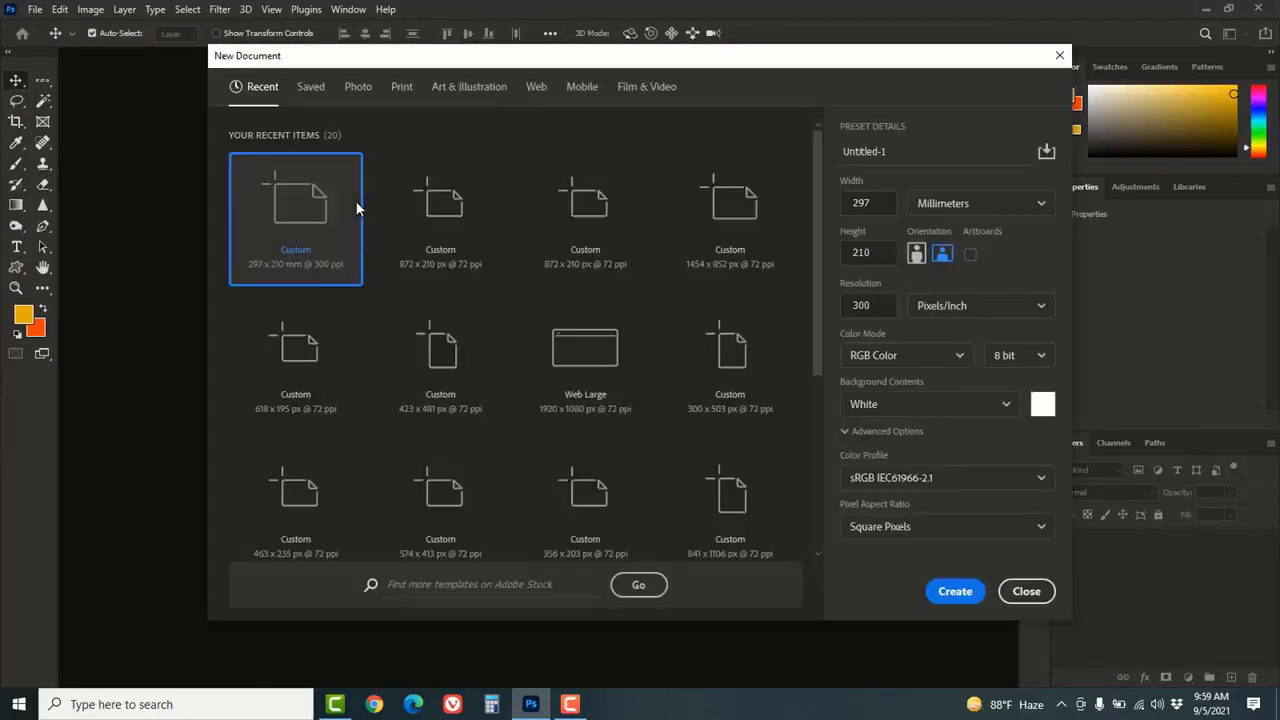
{"action": "left_click", "coordinate": [400, 88]}
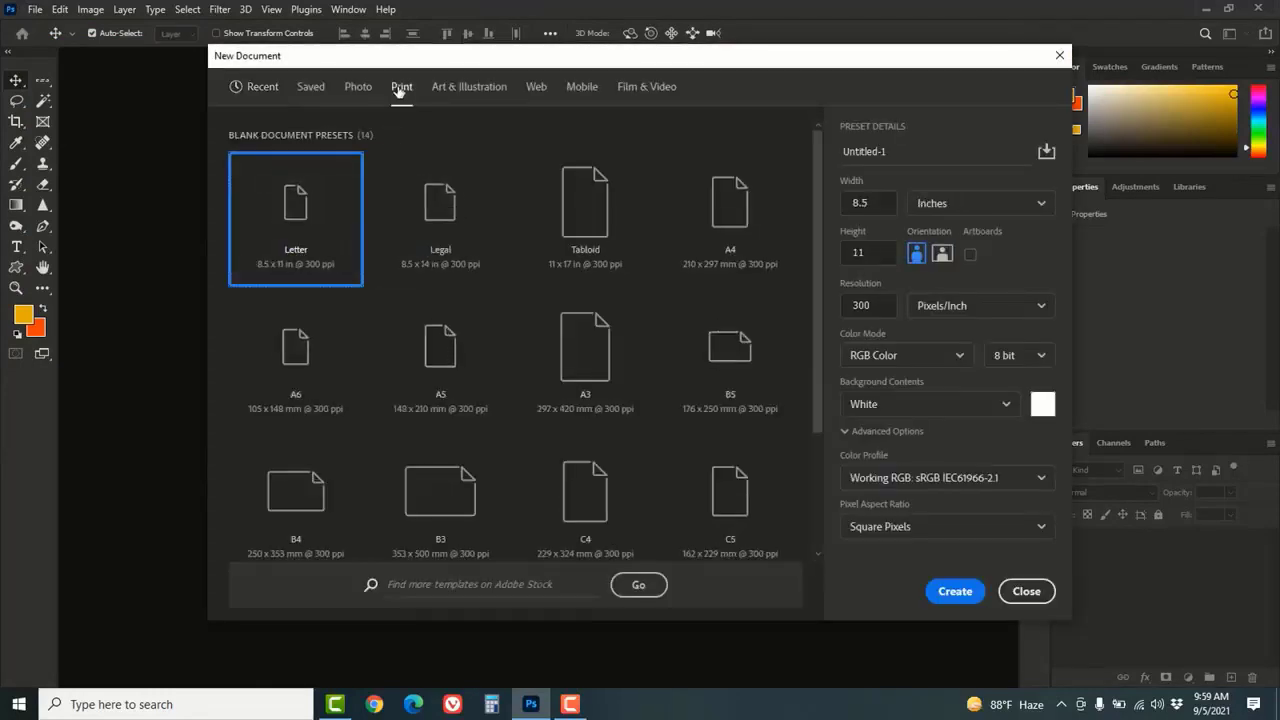
{"action": "left_click", "coordinate": [726, 213]}
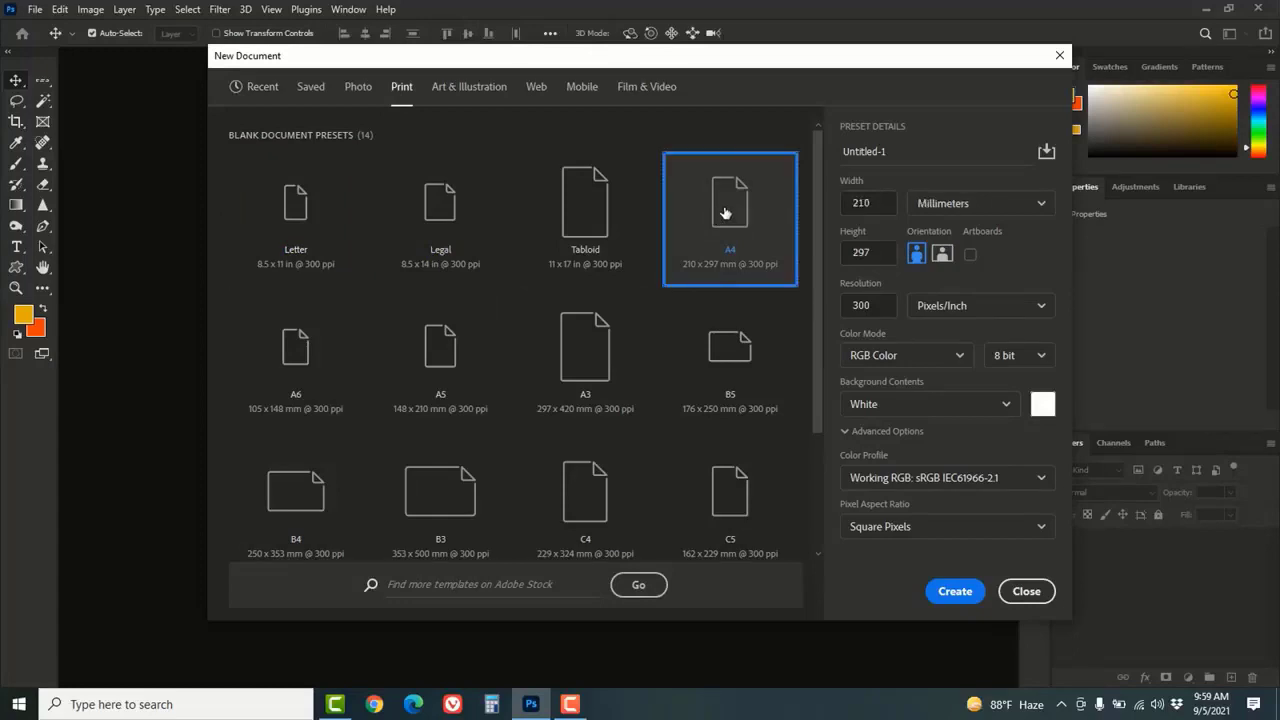
{"action": "left_click", "coordinate": [942, 255]}
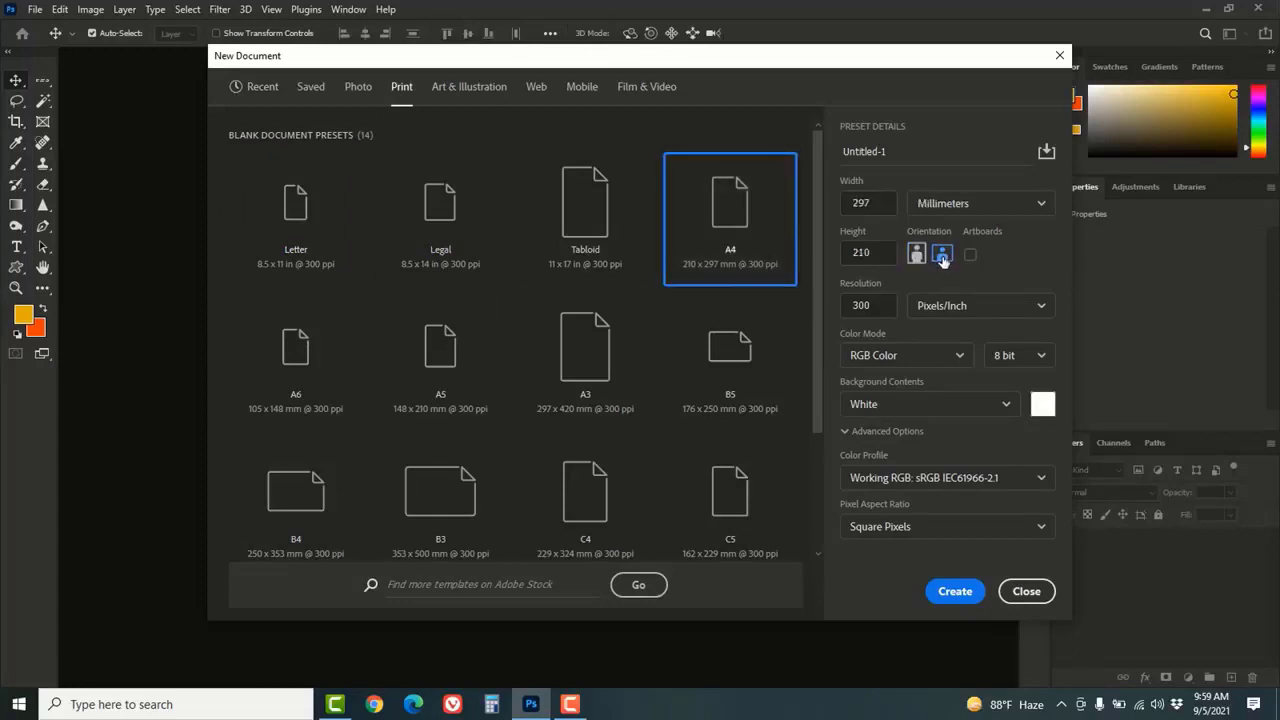
{"action": "left_click", "coordinate": [955, 592]}
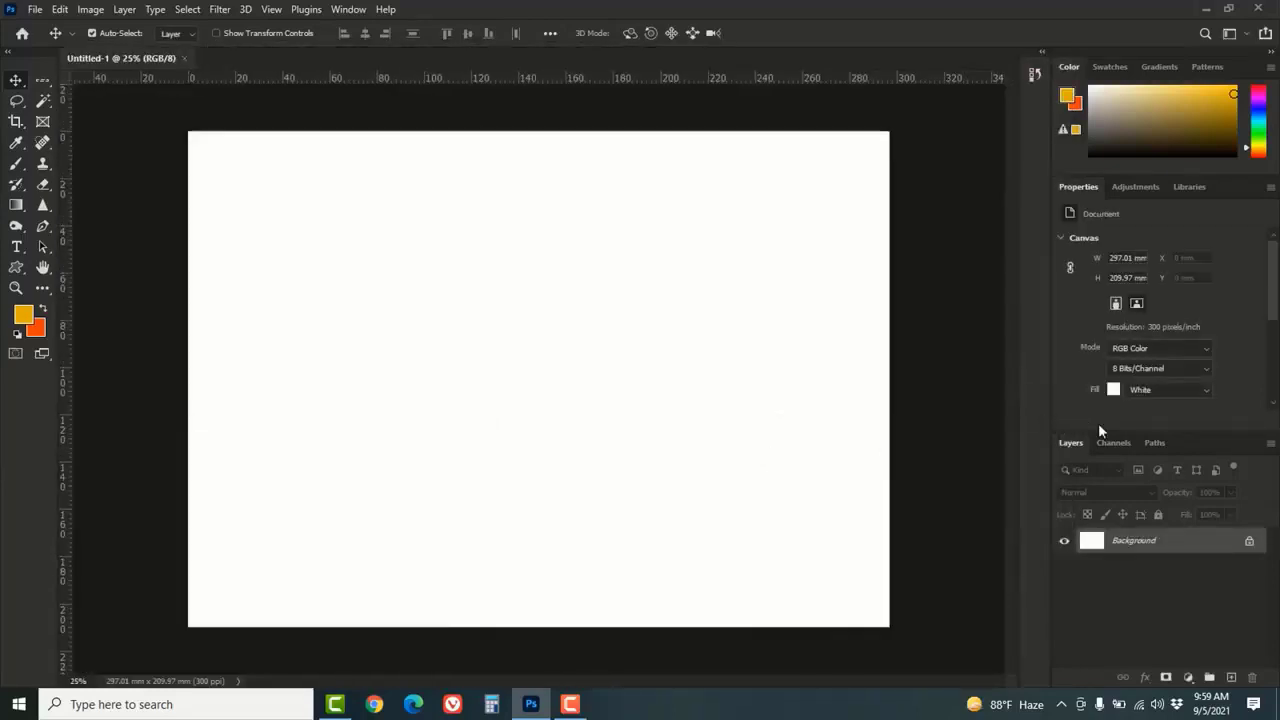
- Undock the Layers panel over the blank canvas and make it taller
{"action": "left_click_drag", "start_coordinate": [1188, 442], "coordinate": [886, 269]}
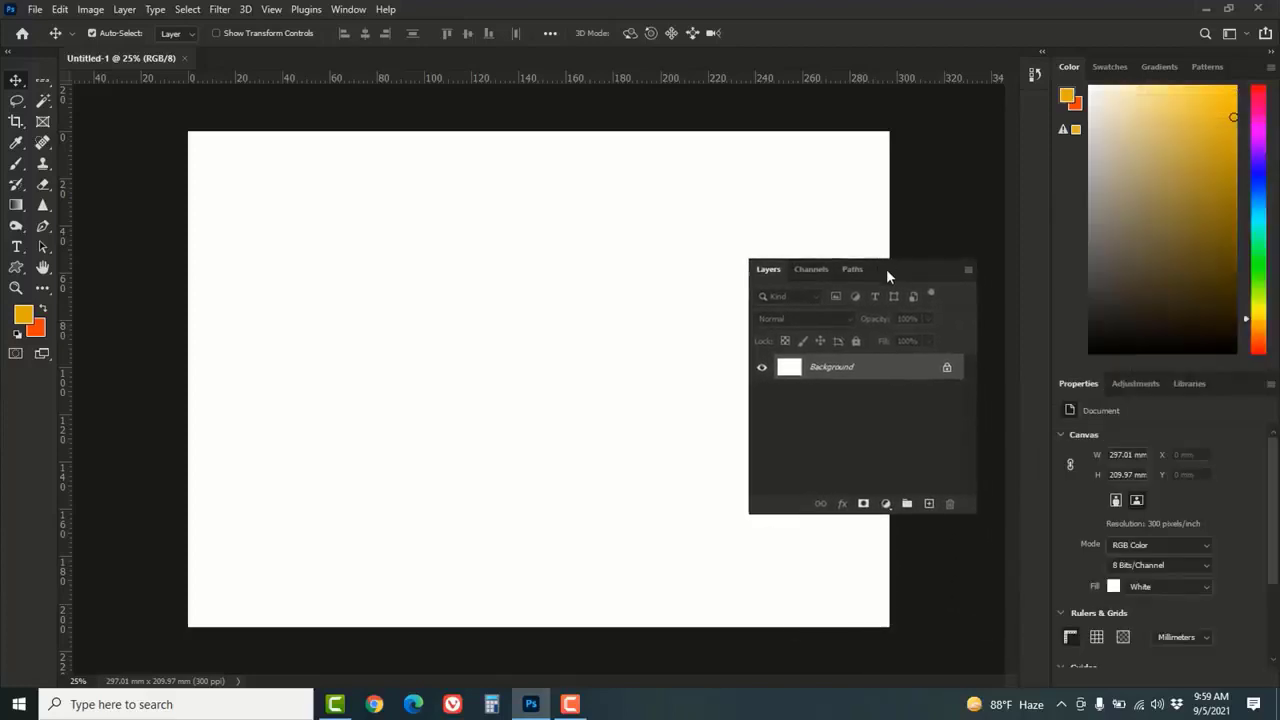
{"action": "left_click_drag", "start_coordinate": [784, 447], "coordinate": [786, 560]}
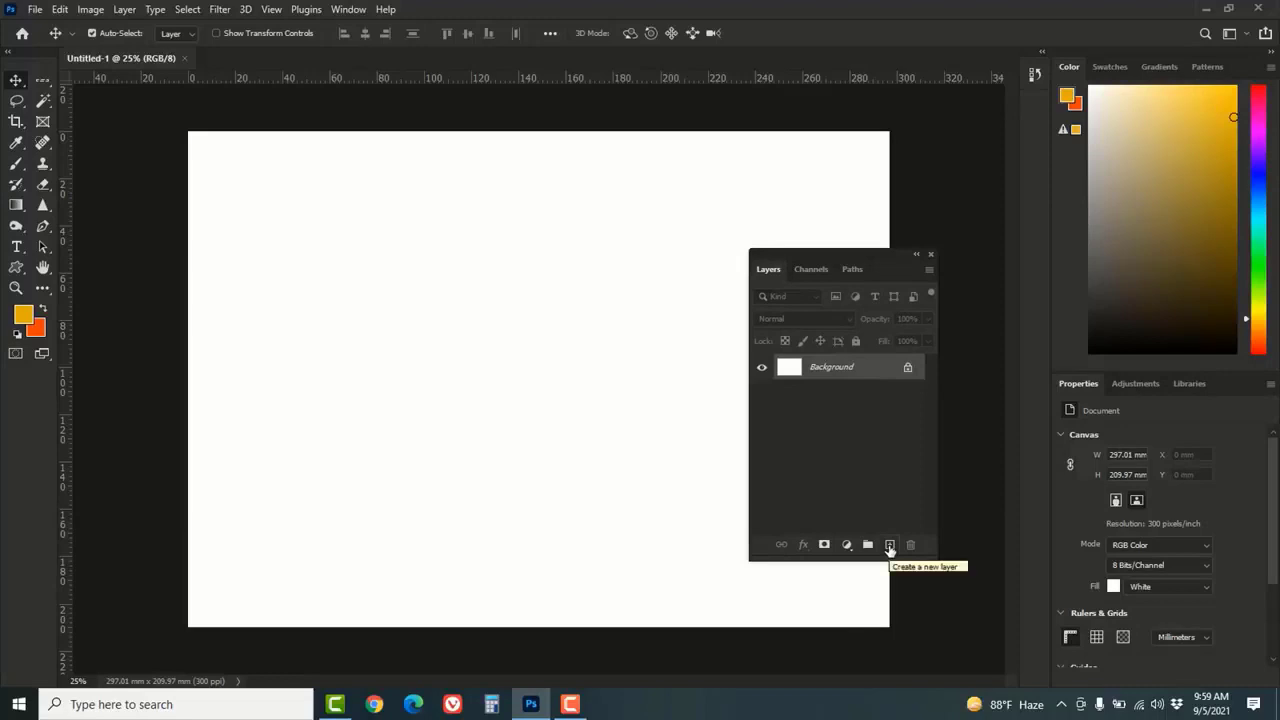
- Add a new empty layer and delete the white Background layer to make the canvas transparent
{"action": "left_click", "coordinate": [889, 545]}
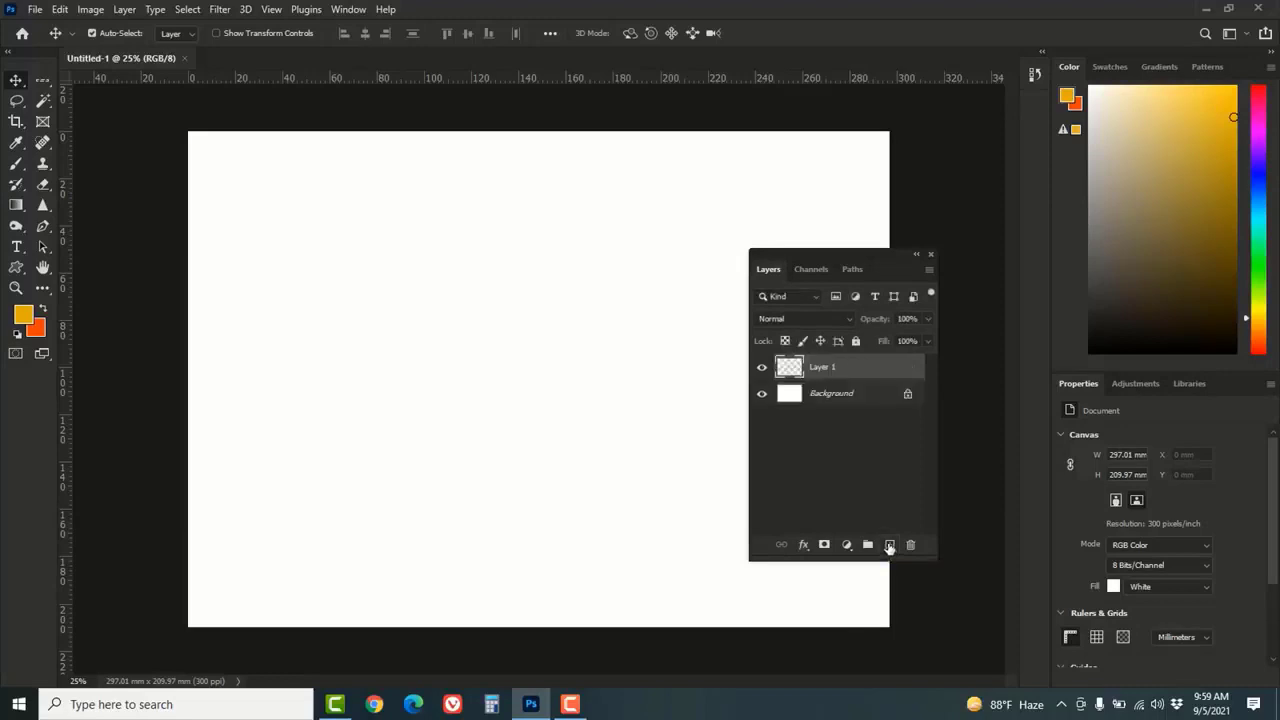
{"action": "left_click", "coordinate": [872, 400]}
{"action": "left_click_drag", "start_coordinate": [878, 401], "coordinate": [910, 544]}
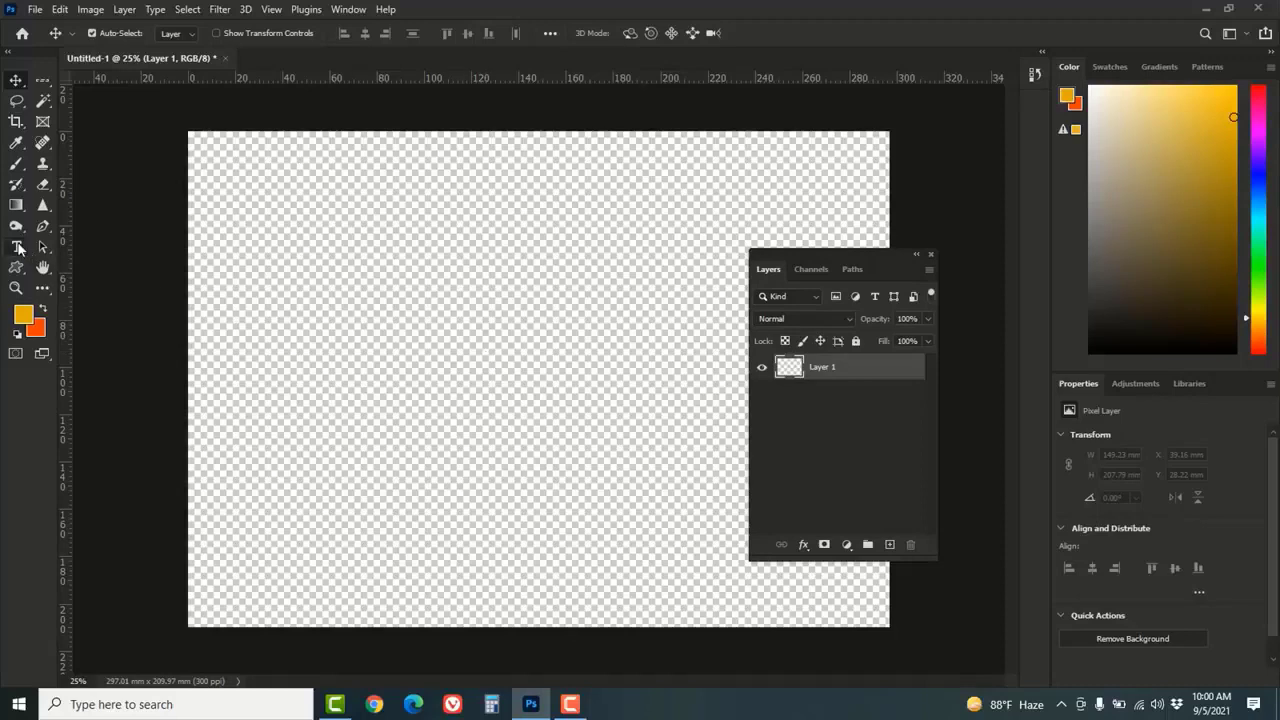
- Add the horizontal text "ROMAN EDITS" on the transparent canvas in Evogria Regular, 118 pt
{"action": "left_click_drag", "start_coordinate": [18, 249], "coordinate": [18, 249]}
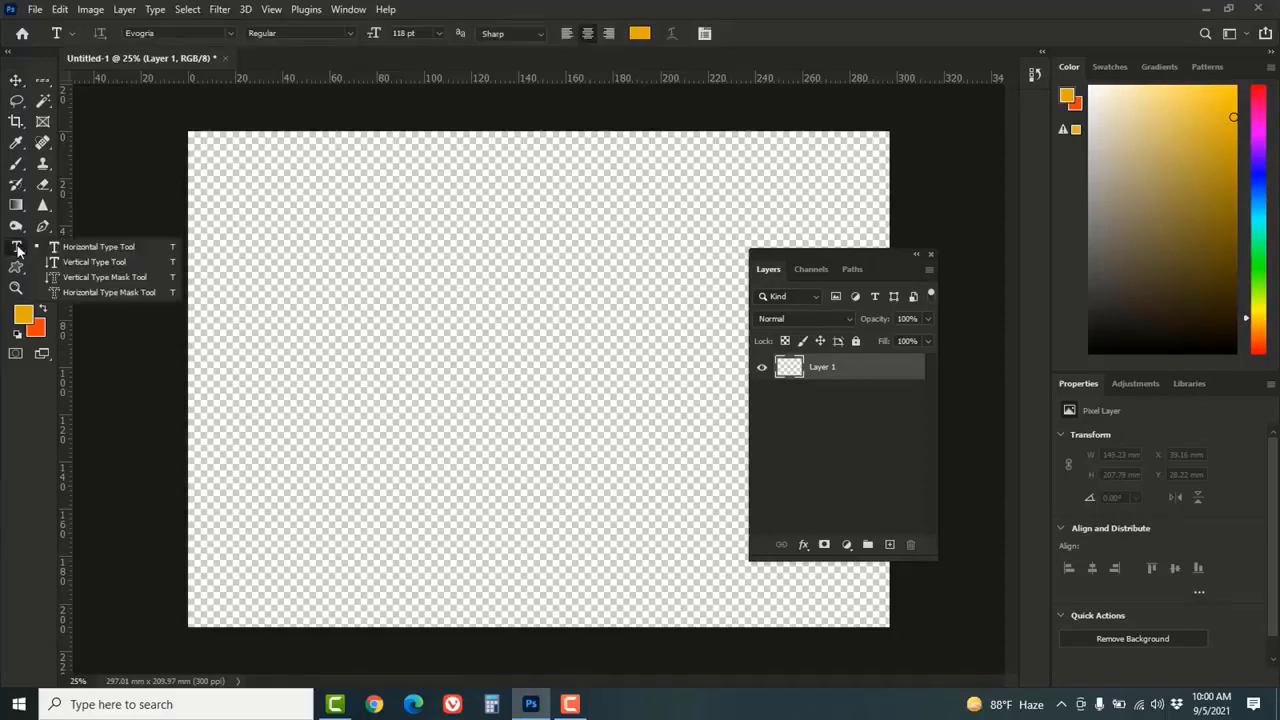
{"action": "left_click", "coordinate": [110, 248]}
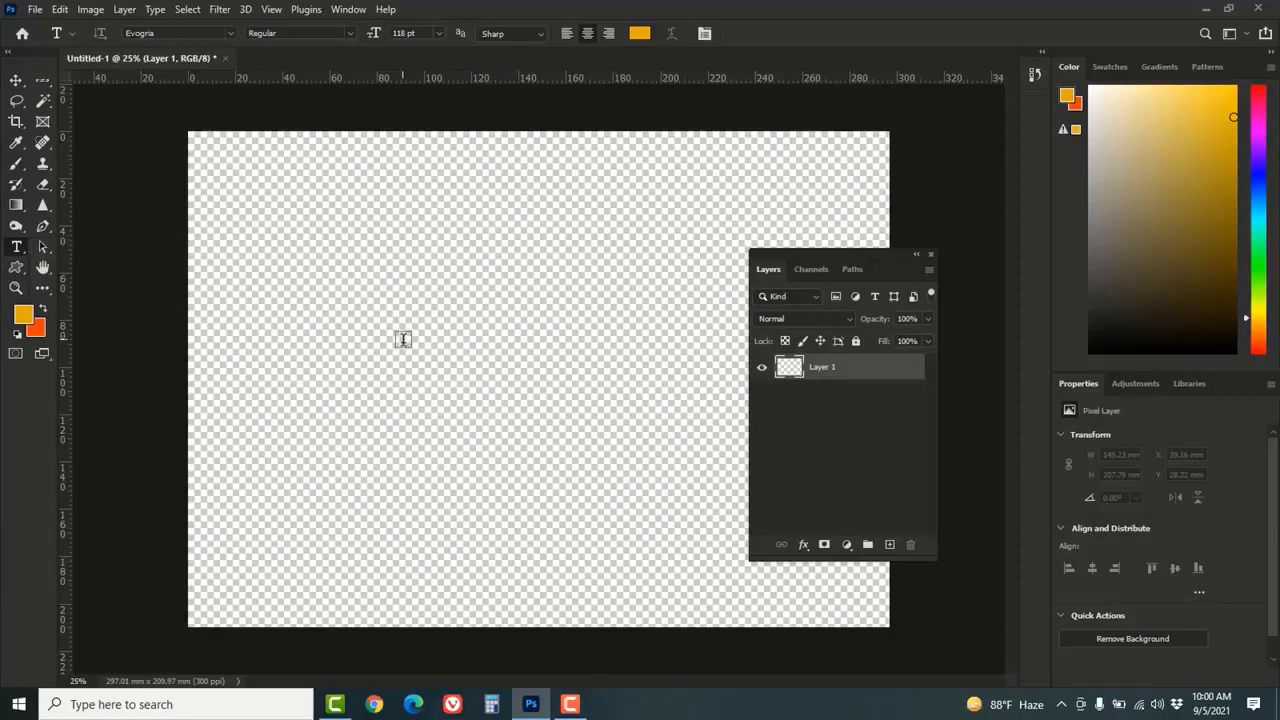
{"action": "left_click", "coordinate": [398, 342]}
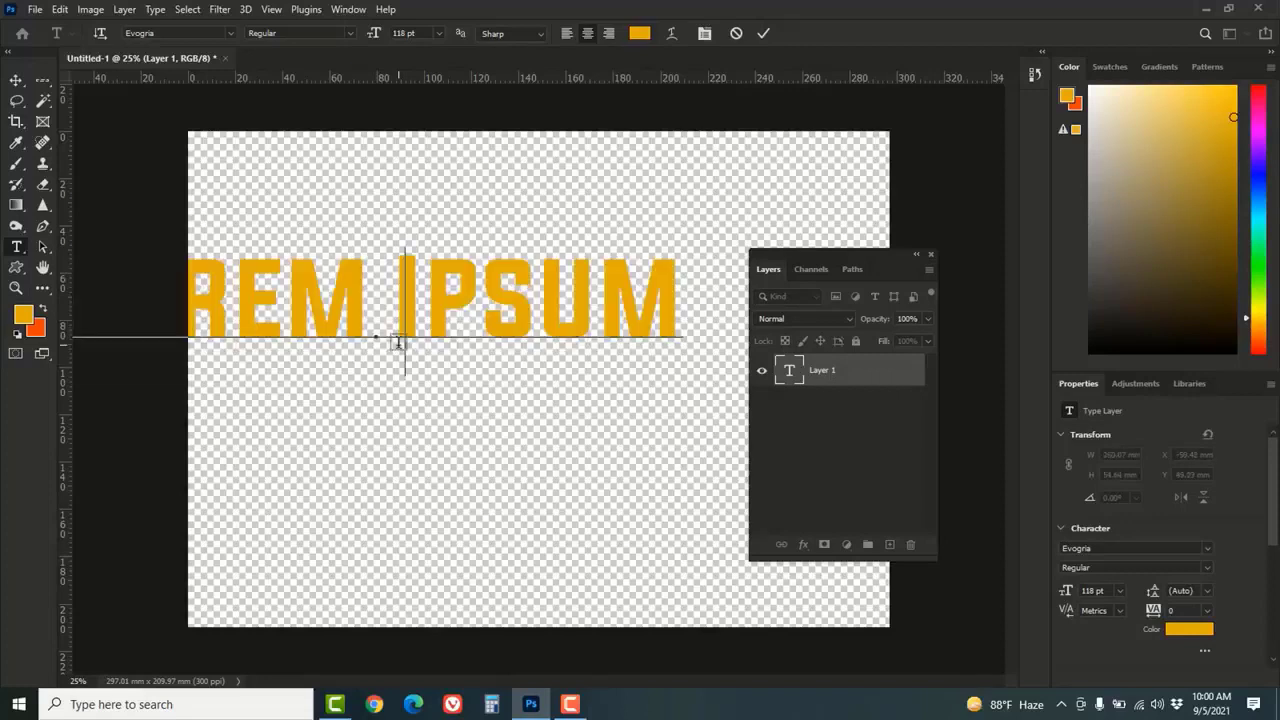
{"action": "type", "text": "ROMAN"}
{"action": "type", "text": " EDITS"}
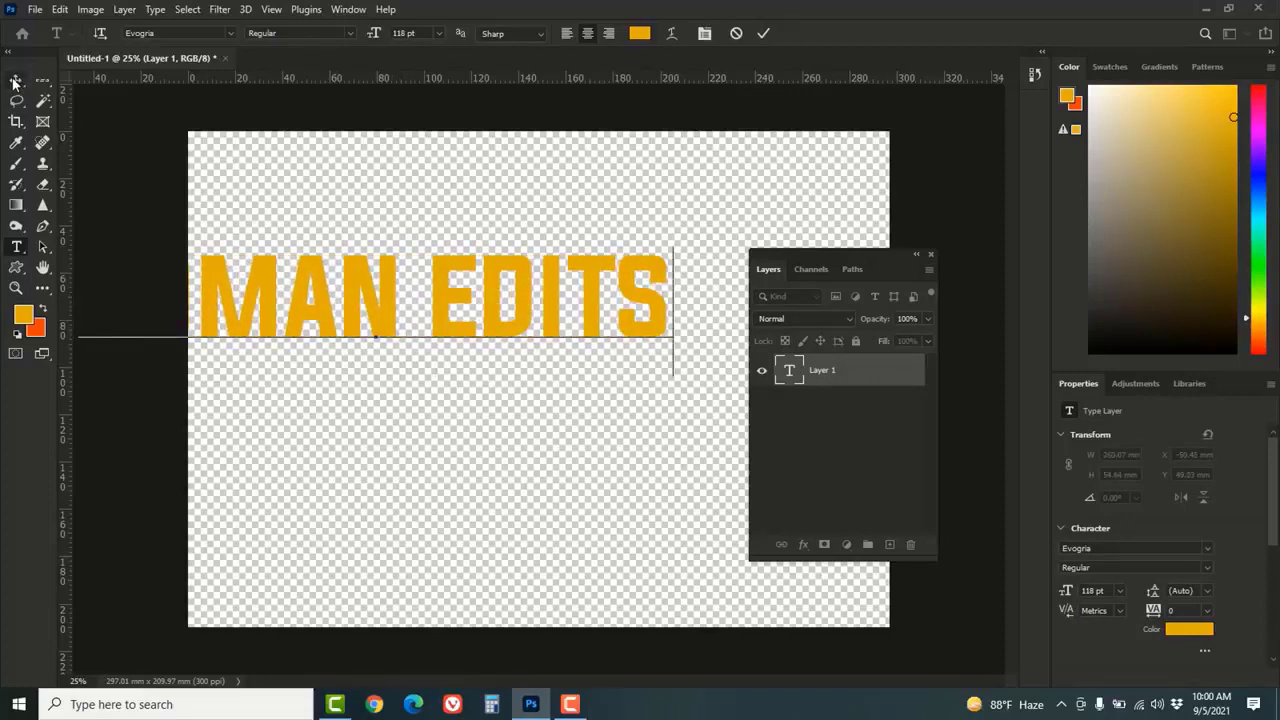
- Recolor the word "EDITS" in the text to pure red, ff0000
{"action": "left_click_drag", "start_coordinate": [429, 280], "coordinate": [665, 278]}
{"action": "left_click", "coordinate": [638, 34]}
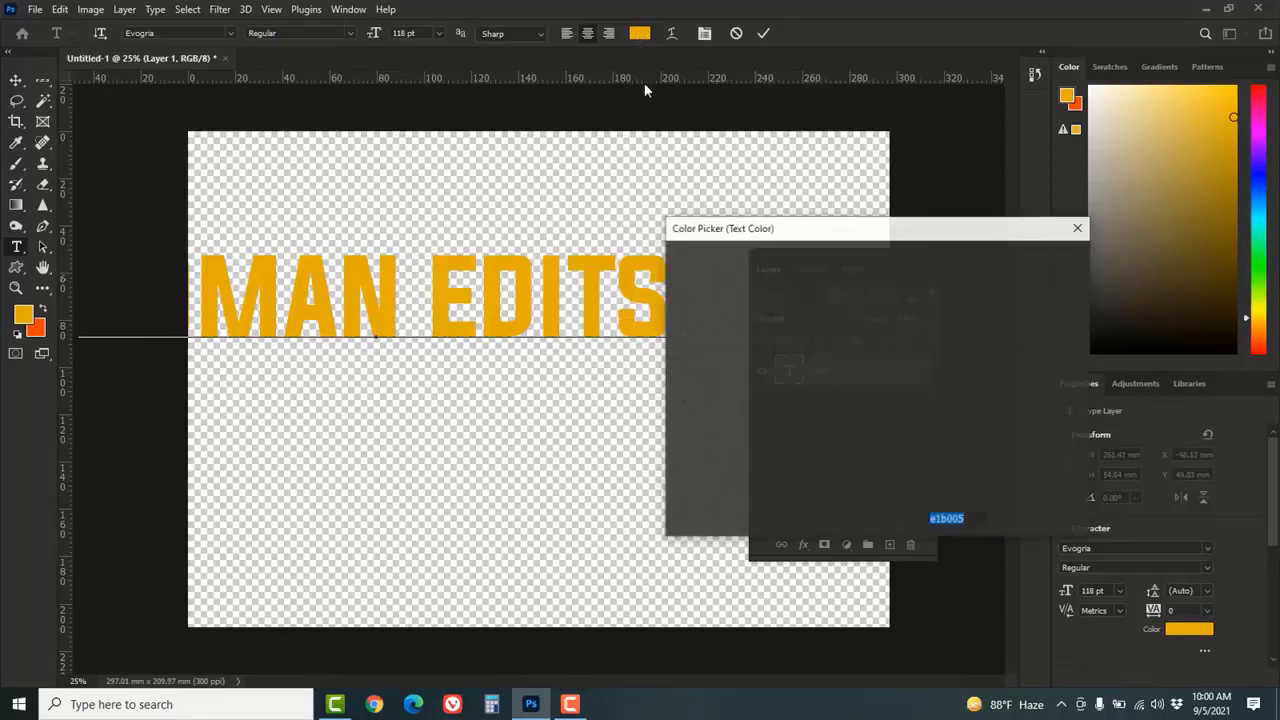
{"action": "left_click", "coordinate": [895, 468]}
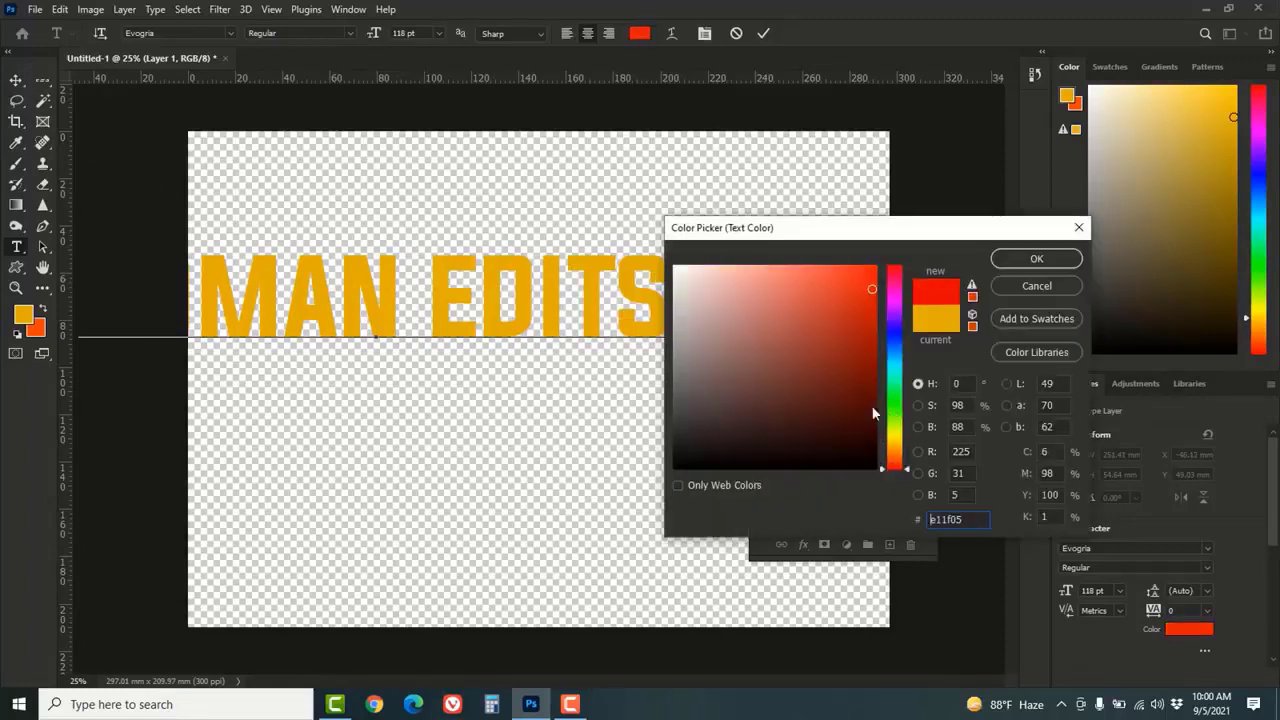
{"action": "left_click", "coordinate": [876, 266]}
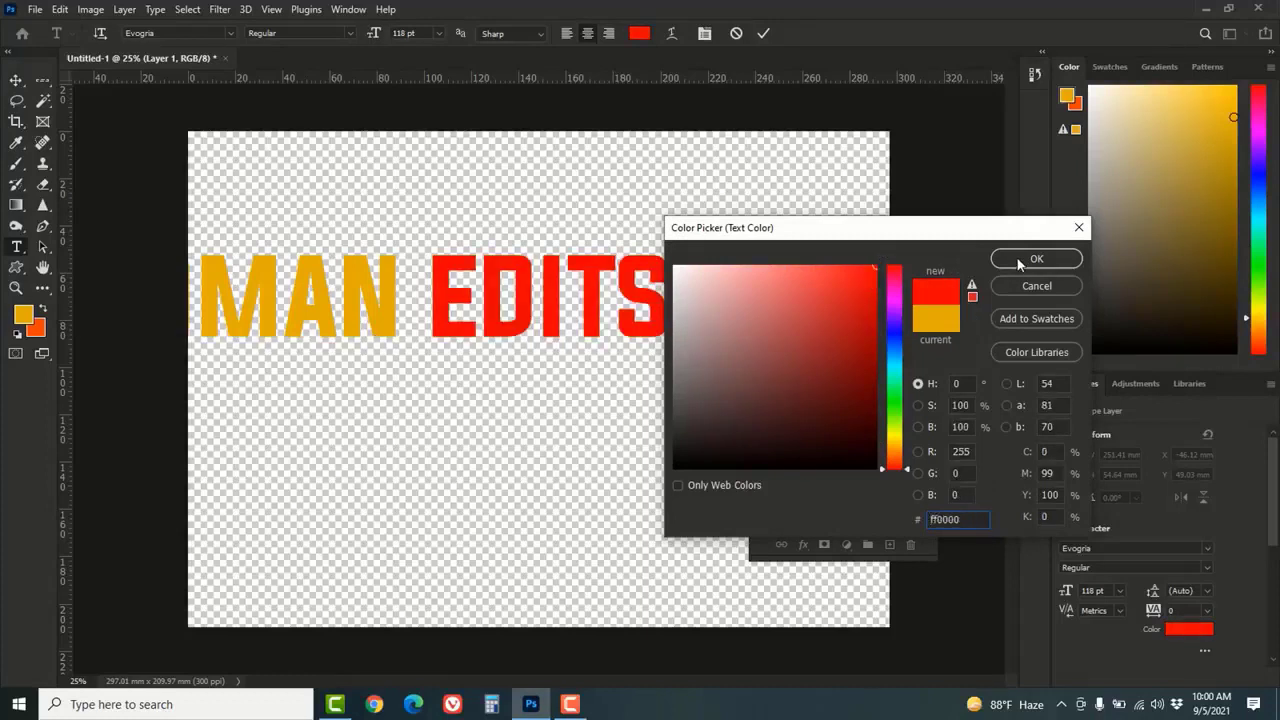
{"action": "left_click", "coordinate": [1036, 259]}
- Move the text to the middle of the canvas, at about X 20 mm and Y 87 mm, and shift the Layers panel off the canvas
{"action": "left_click", "coordinate": [16, 82]}
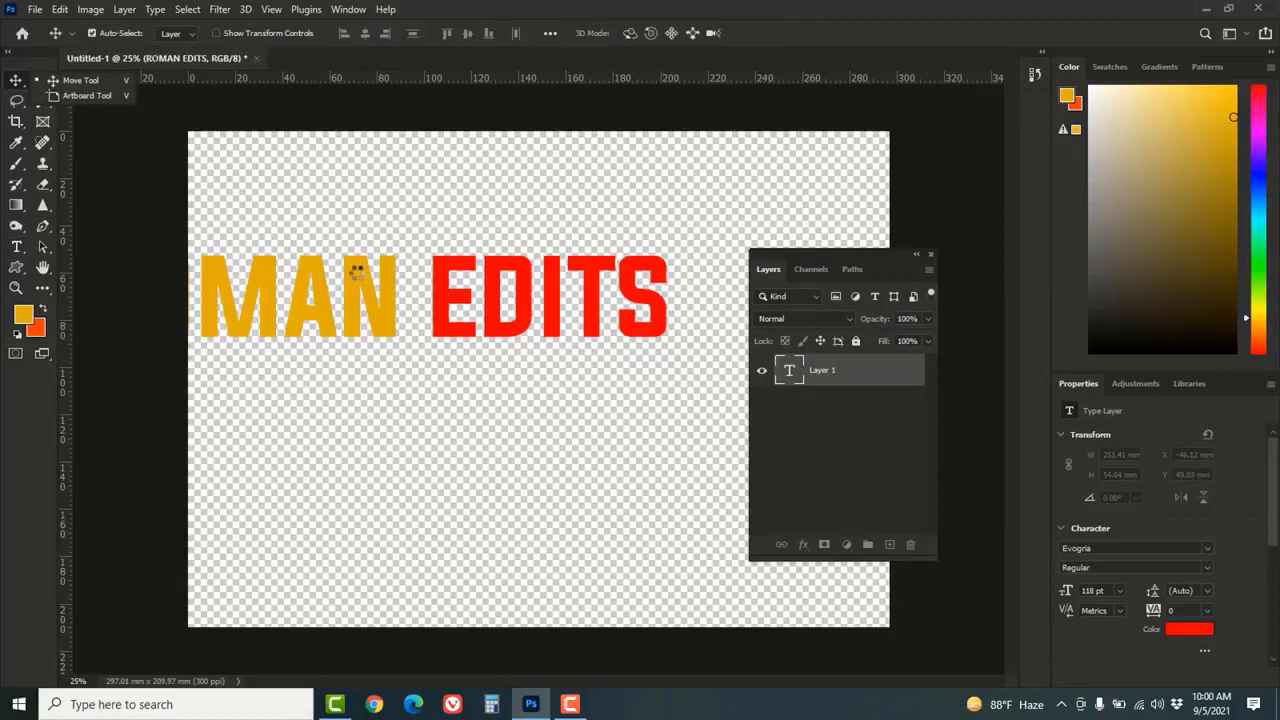
{"action": "left_click_drag", "start_coordinate": [355, 274], "coordinate": [499, 360]}
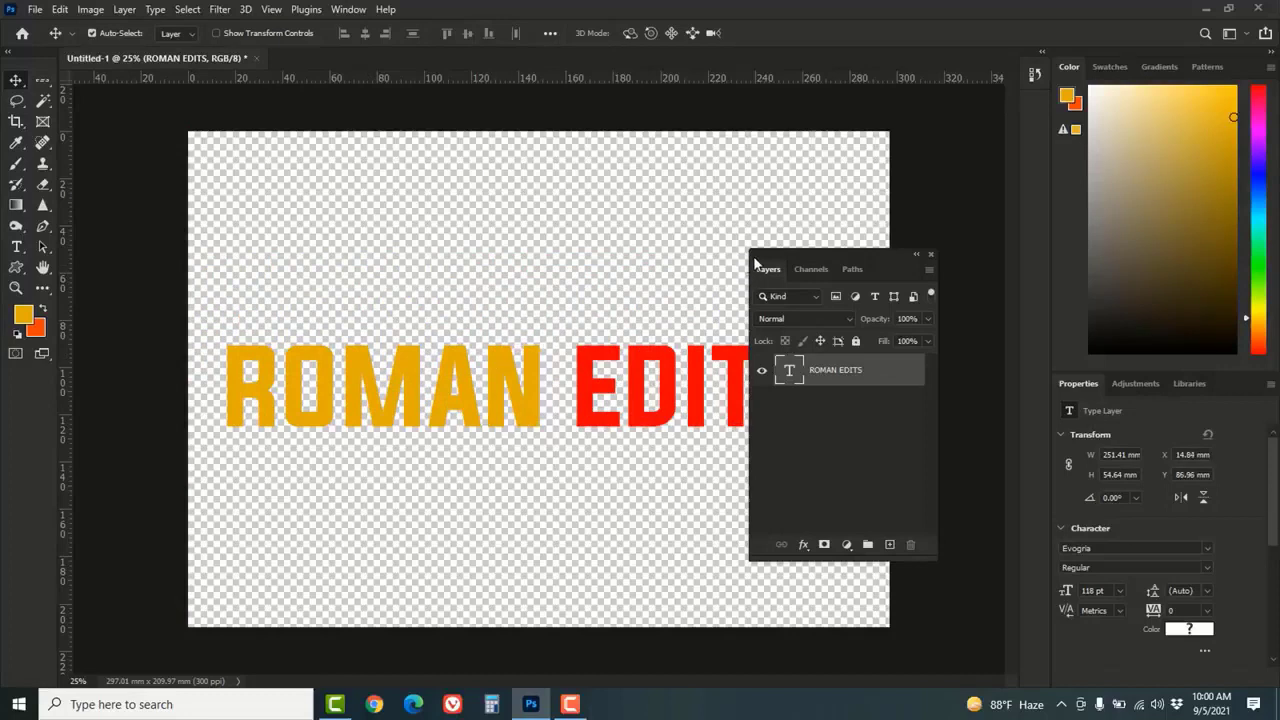
{"action": "left_click_drag", "start_coordinate": [758, 262], "coordinate": [914, 259]}
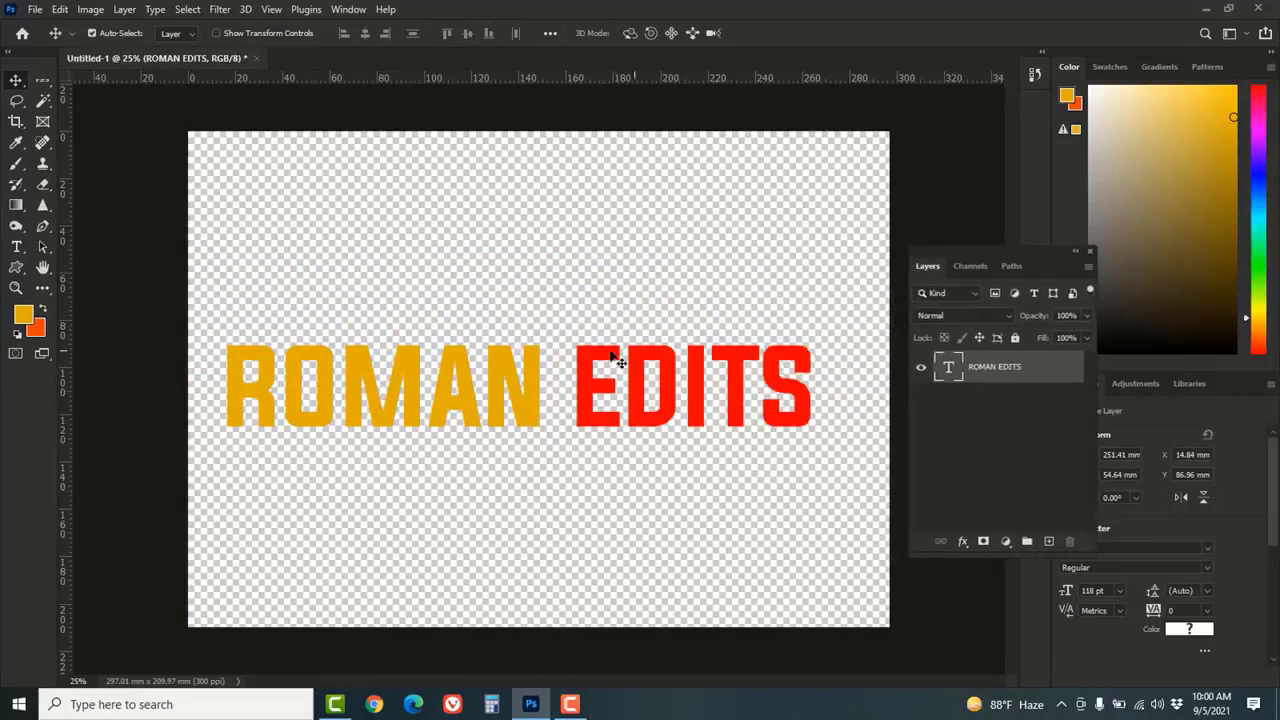
{"action": "left_click_drag", "start_coordinate": [585, 358], "coordinate": [597, 357]}
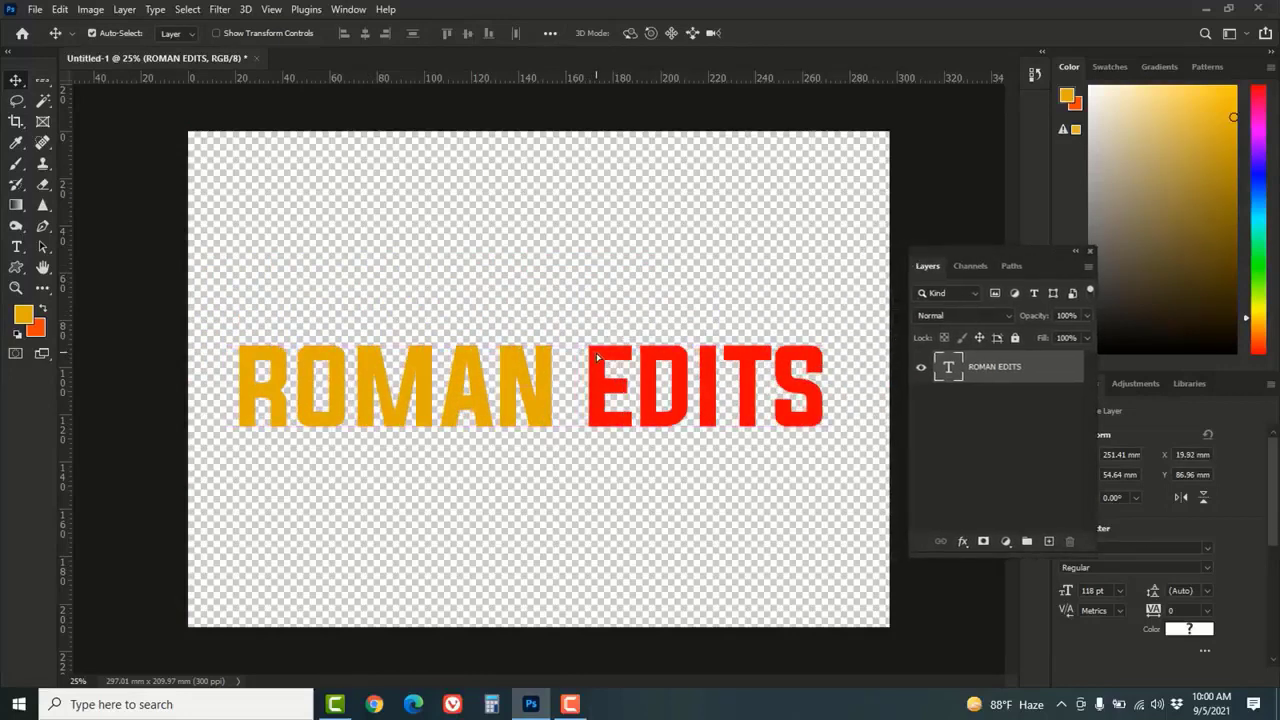
- Recolor the word "ROMAN" in the text to the darker gold af8801 and commit the text edit
{"action": "left_click", "coordinate": [16, 246]}
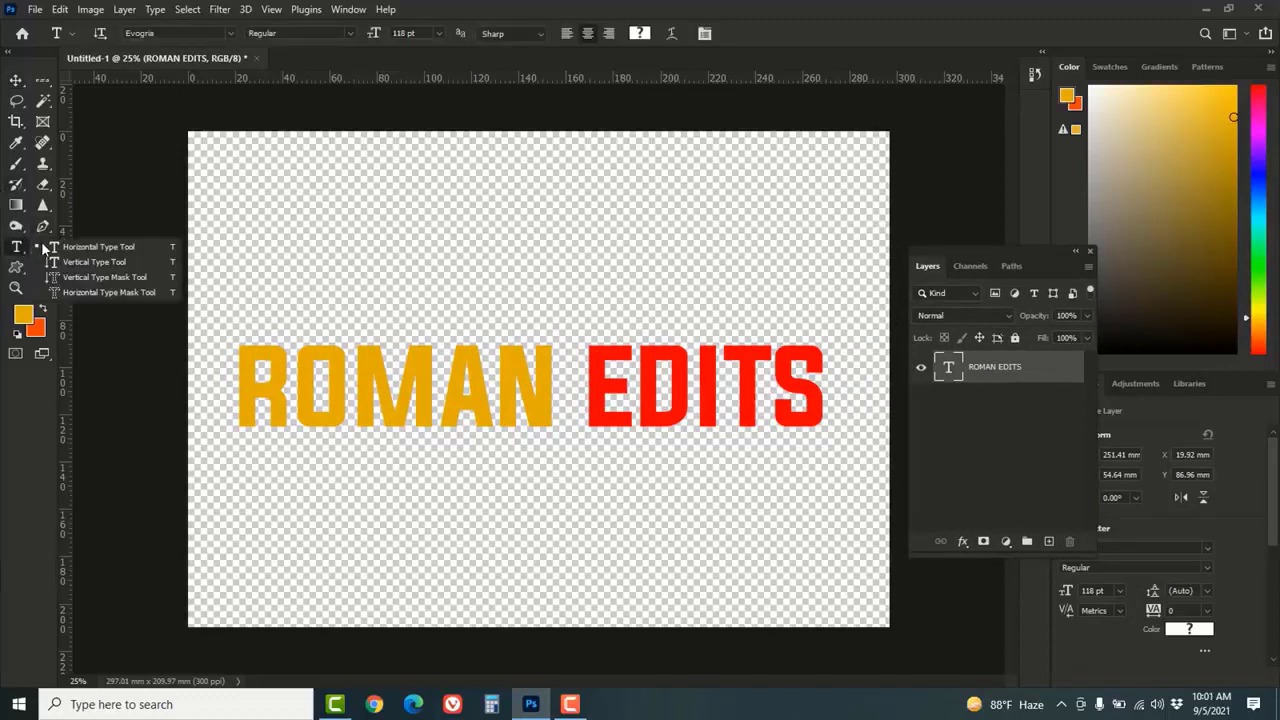
{"action": "left_click_drag", "start_coordinate": [551, 386], "coordinate": [251, 380]}
{"action": "left_click", "coordinate": [639, 33]}
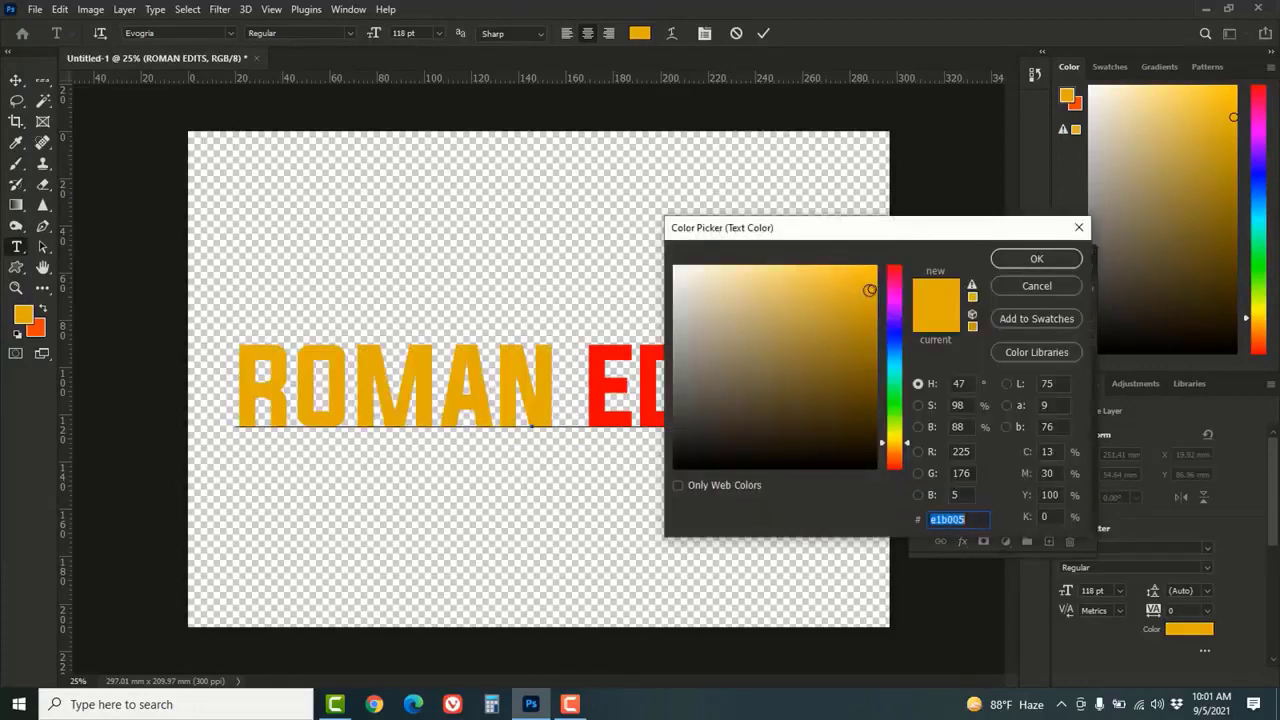
{"action": "left_click_drag", "start_coordinate": [872, 290], "coordinate": [874, 333]}
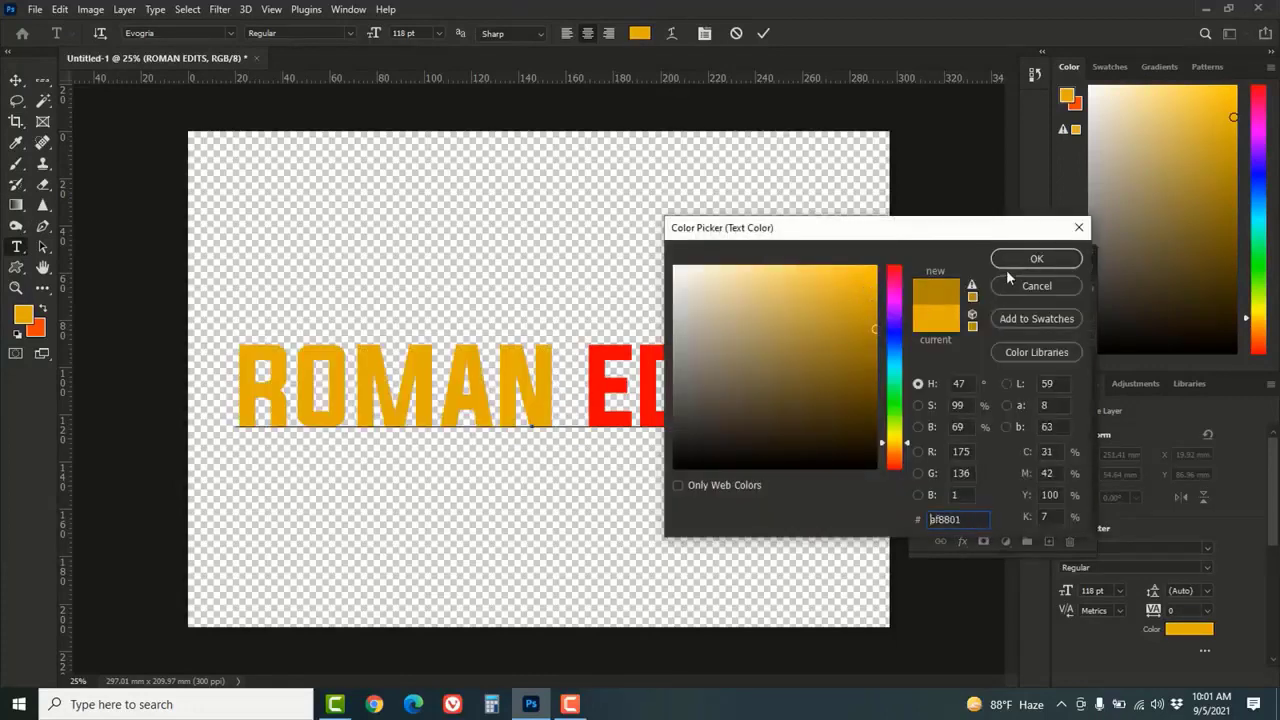
{"action": "left_click", "coordinate": [1036, 258]}
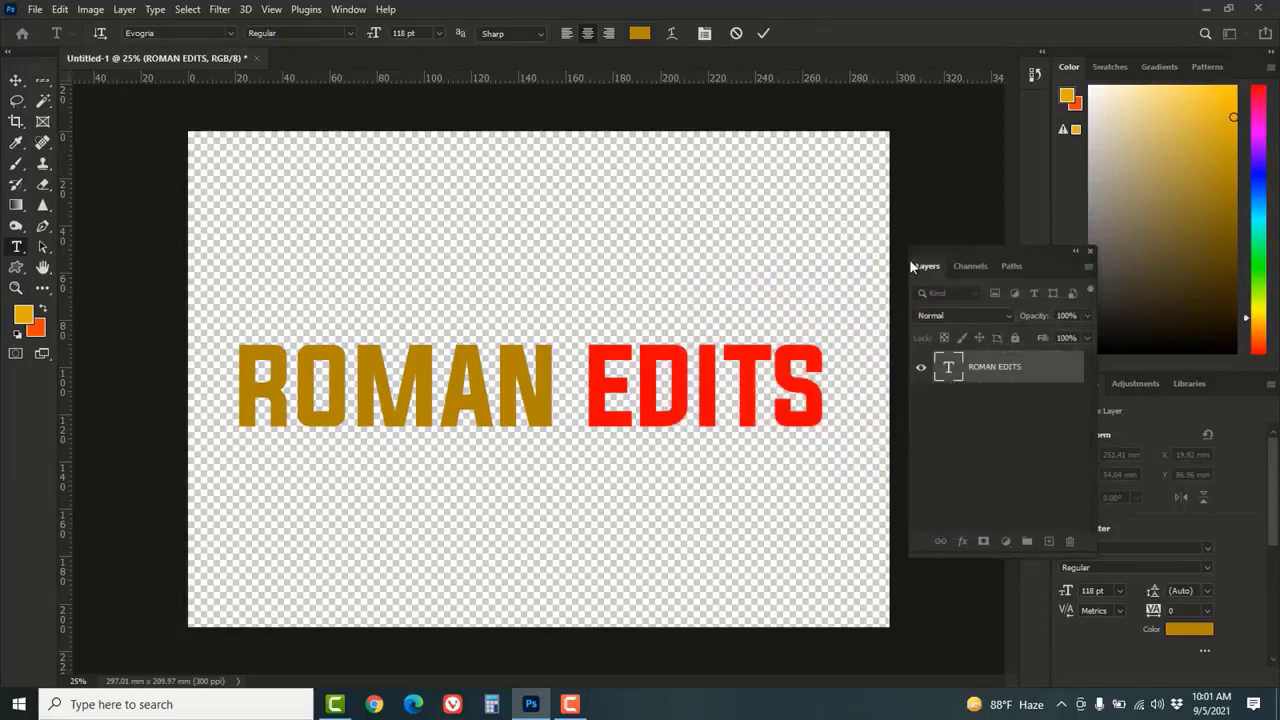
{"action": "left_click", "coordinate": [16, 80]}
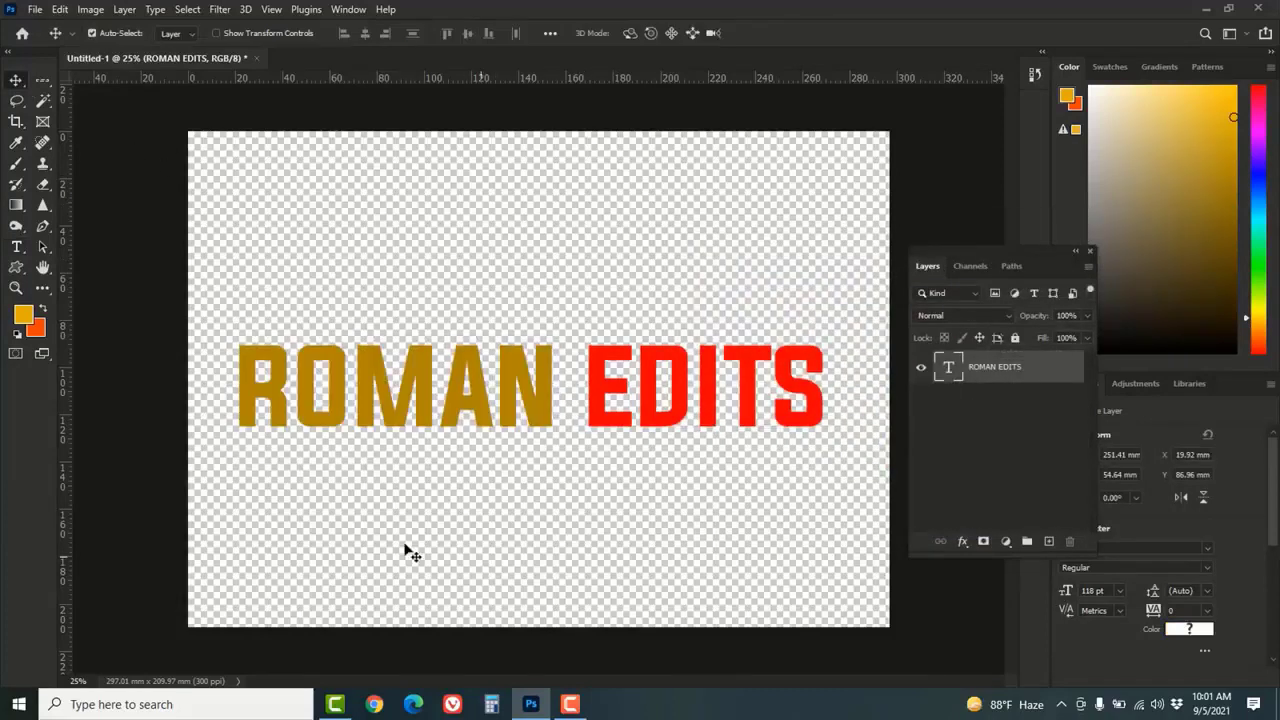
- Crop away the empty canvas above and below the text, leaving an area of about 297 x 95 mm
{"action": "left_click", "coordinate": [19, 125]}
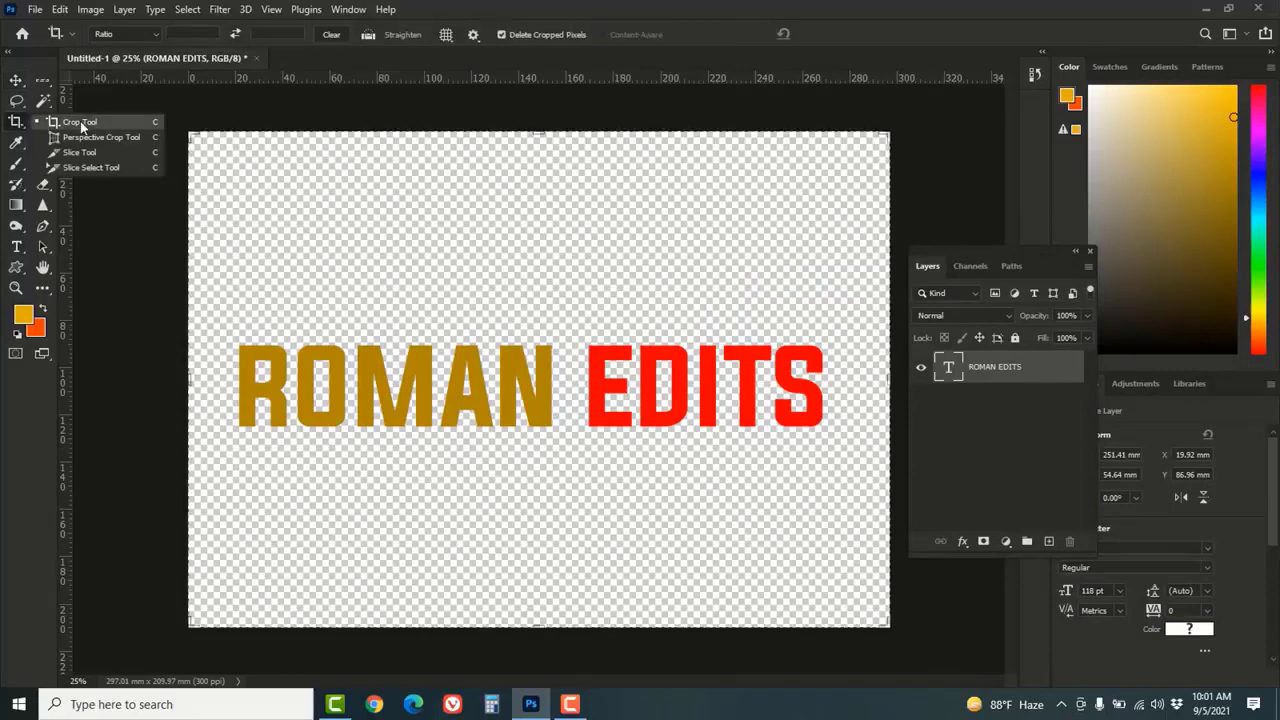
{"action": "left_click", "coordinate": [80, 122]}
{"action": "left_click_drag", "start_coordinate": [537, 131], "coordinate": [541, 207]}
{"action": "left_click_drag", "start_coordinate": [535, 560], "coordinate": [540, 491]}
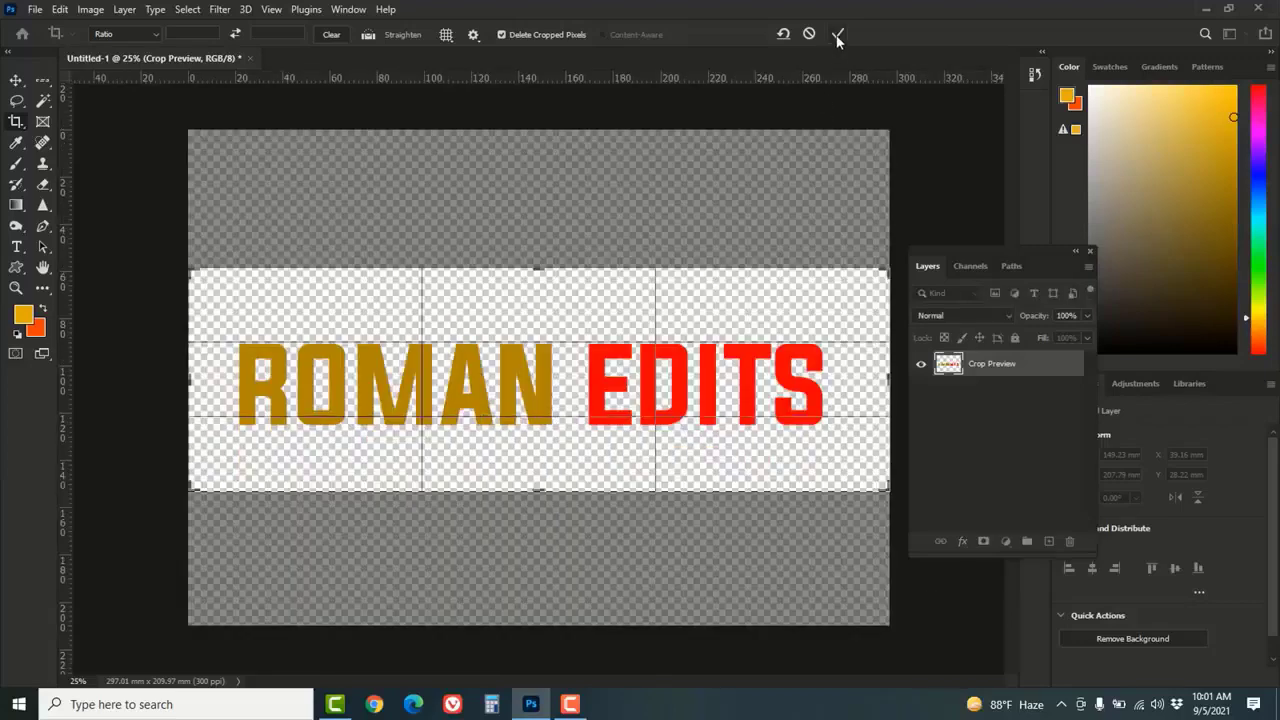
{"action": "key", "text": "Return"}
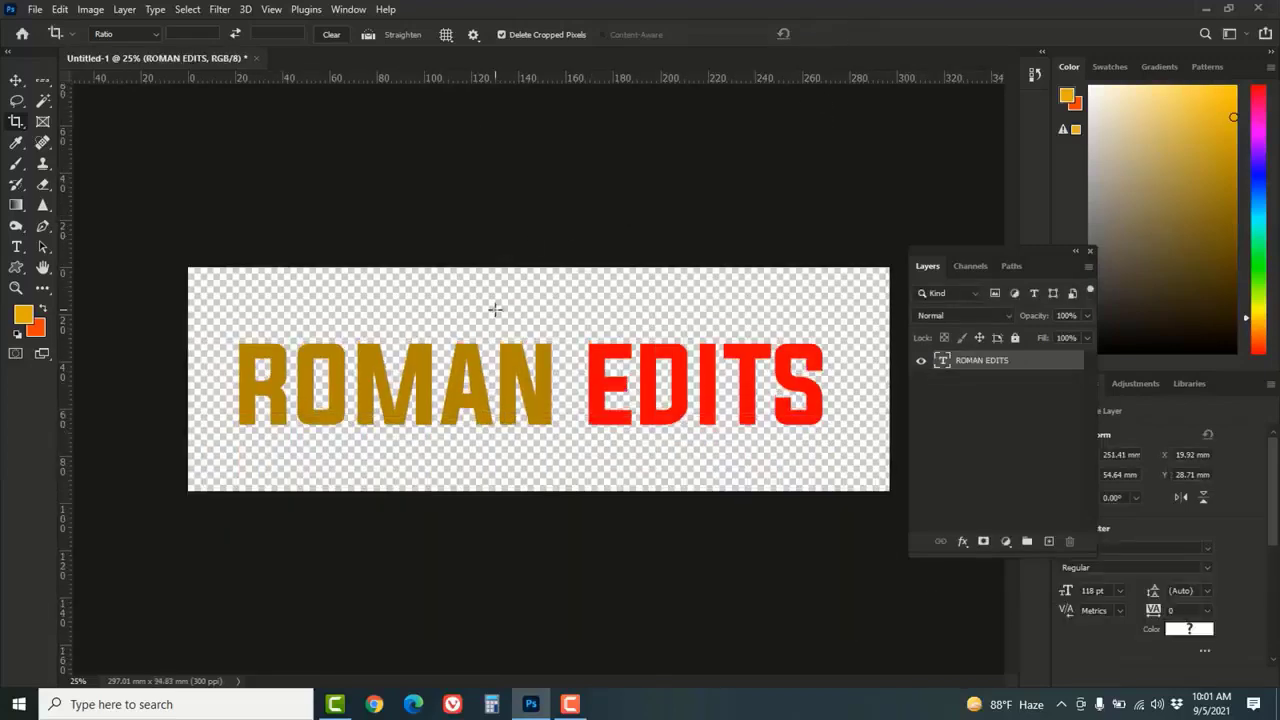
- Save the document to the desktop as a PNG named TEXT with the large file size option
{"action": "left_click", "coordinate": [35, 10]}
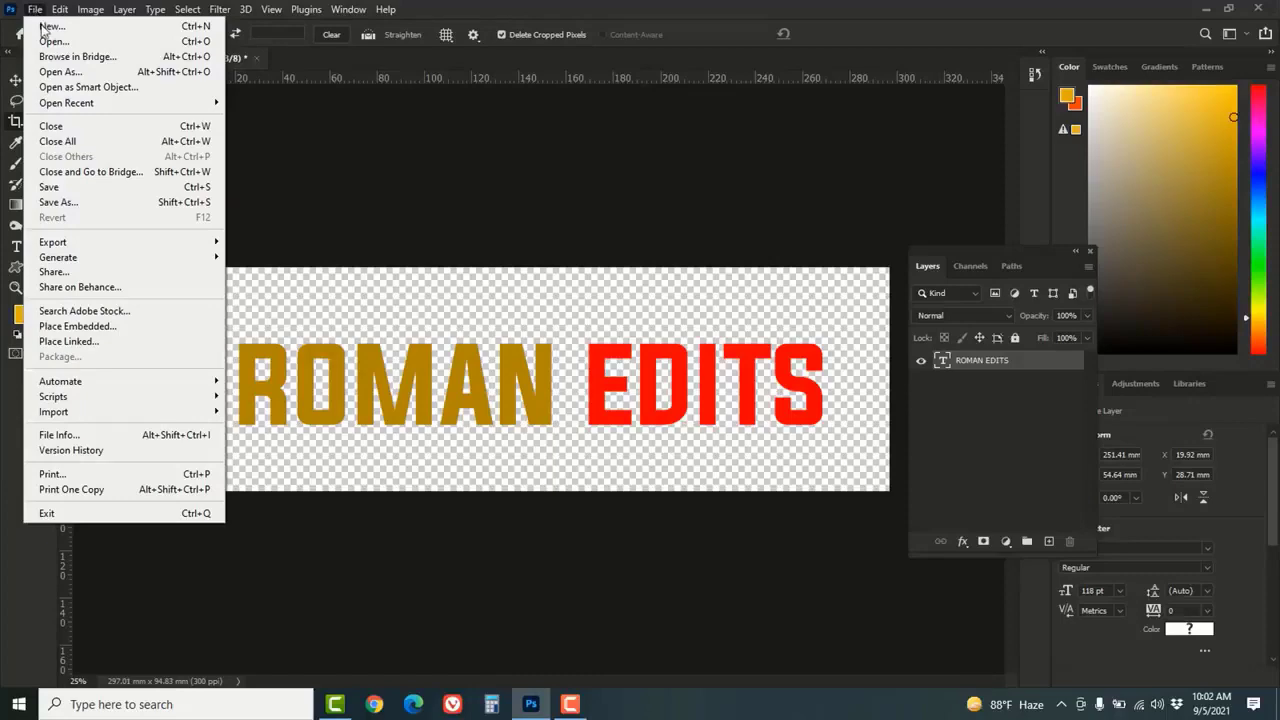
{"action": "left_click", "coordinate": [58, 203]}
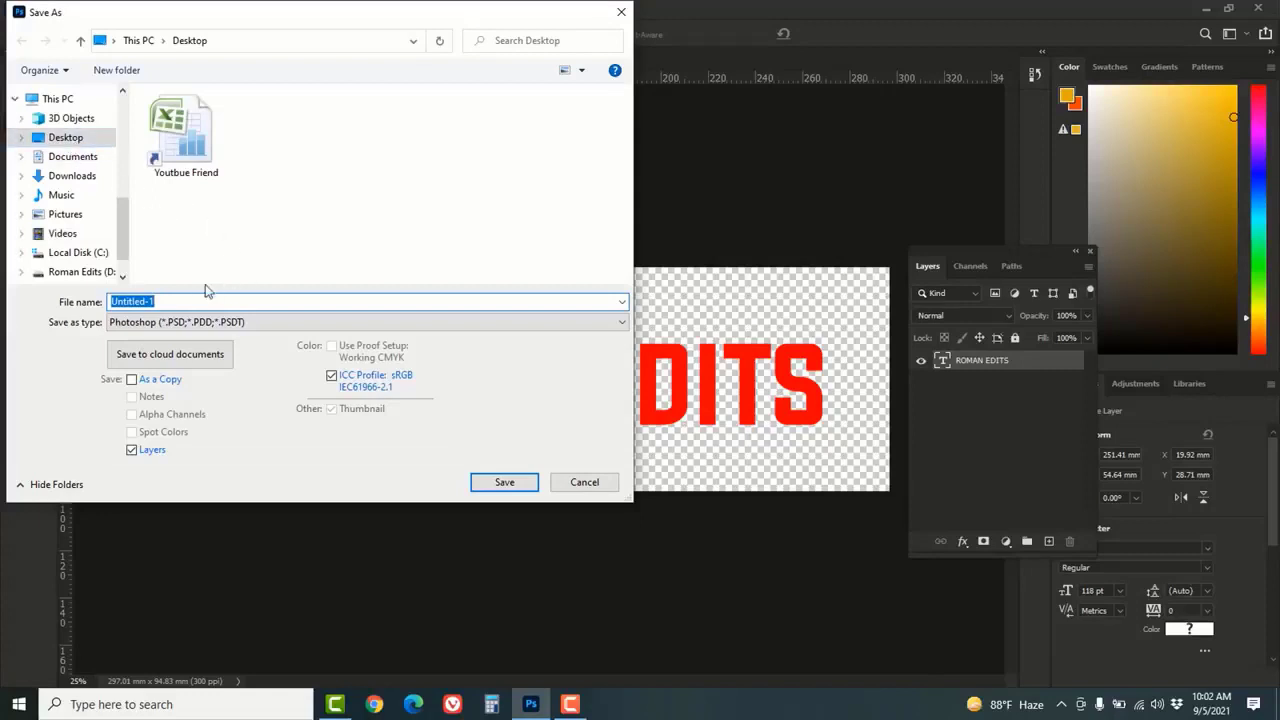
{"action": "type", "text": "TEXT"}
{"action": "left_click", "coordinate": [245, 324]}
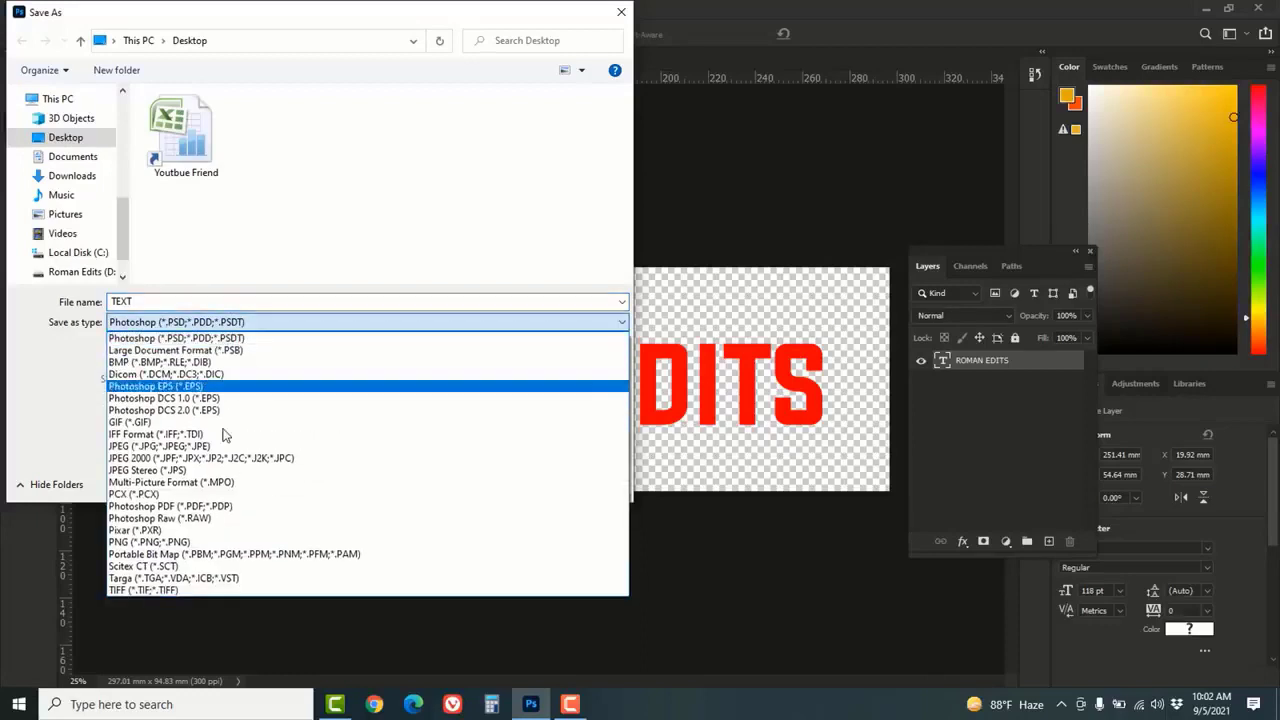
{"action": "left_click", "coordinate": [185, 547]}
{"action": "left_click", "coordinate": [500, 481]}
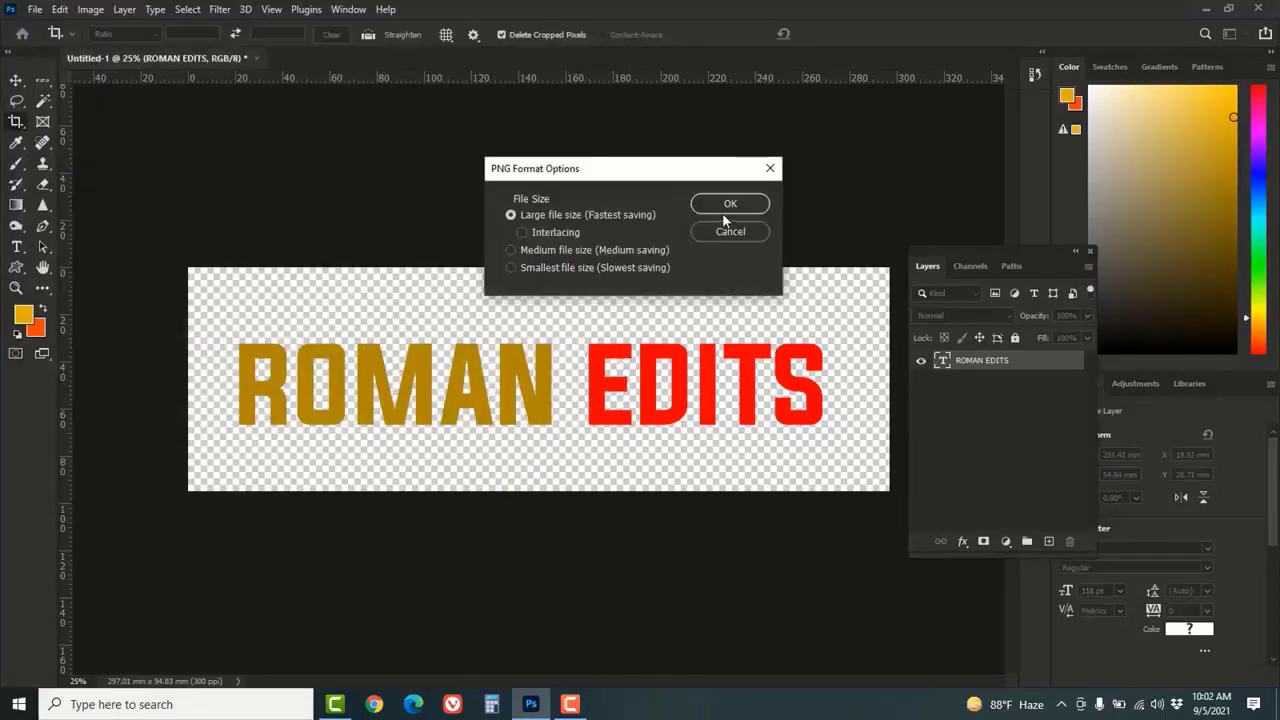
{"action": "left_click", "coordinate": [728, 205]}
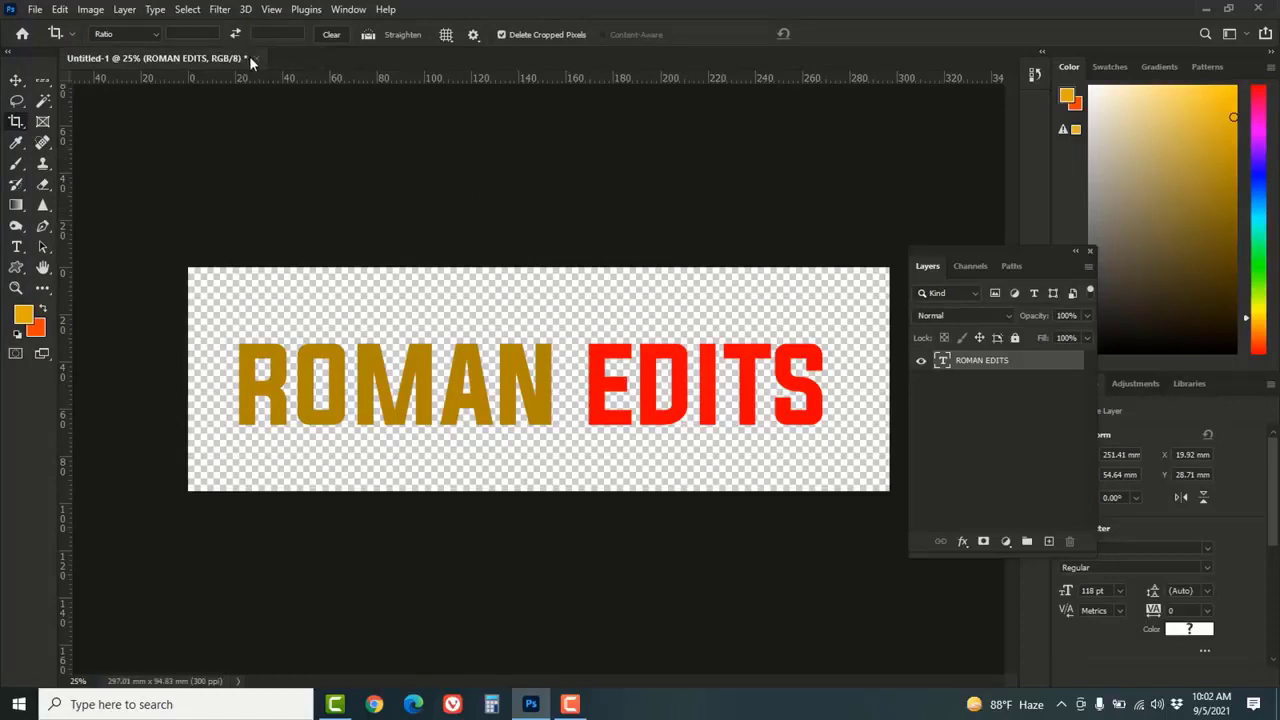
- Close the untitled document without saving changes and open the TEXT PNG from the desktop
{"action": "left_click", "coordinate": [256, 58]}
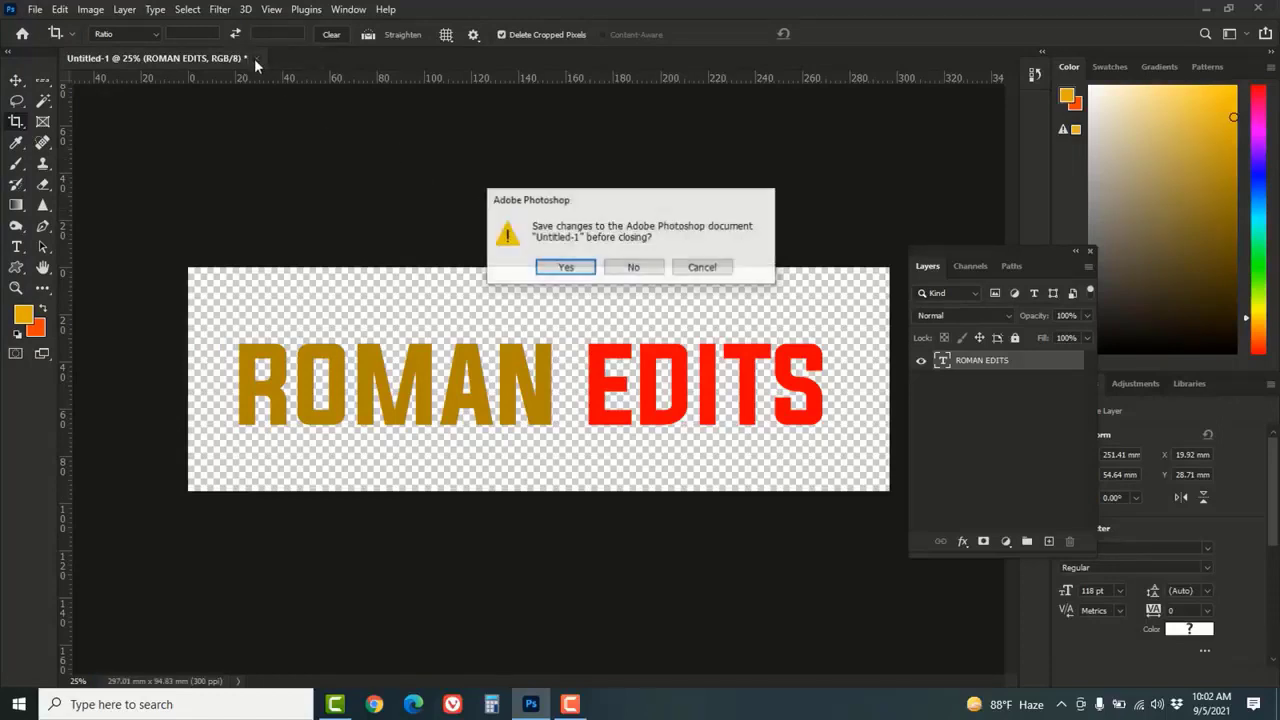
{"action": "left_click", "coordinate": [632, 267]}
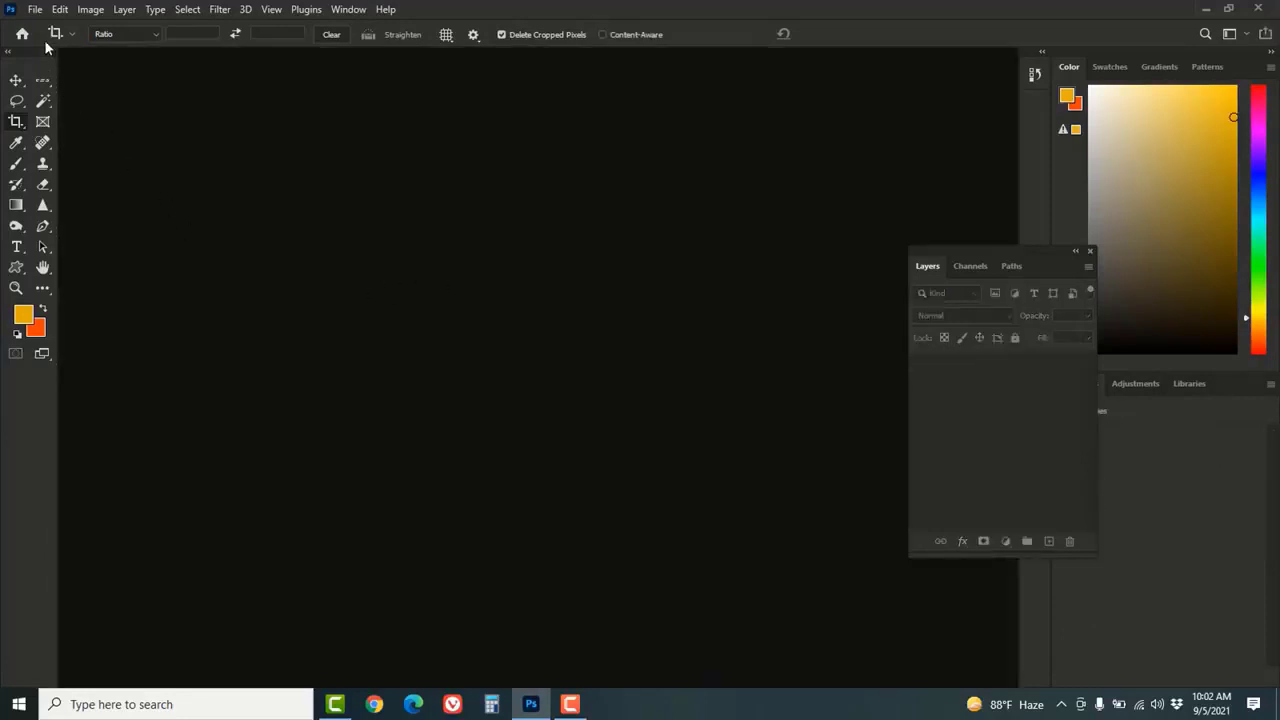
{"action": "left_click", "coordinate": [36, 12]}
{"action": "left_click", "coordinate": [72, 42]}
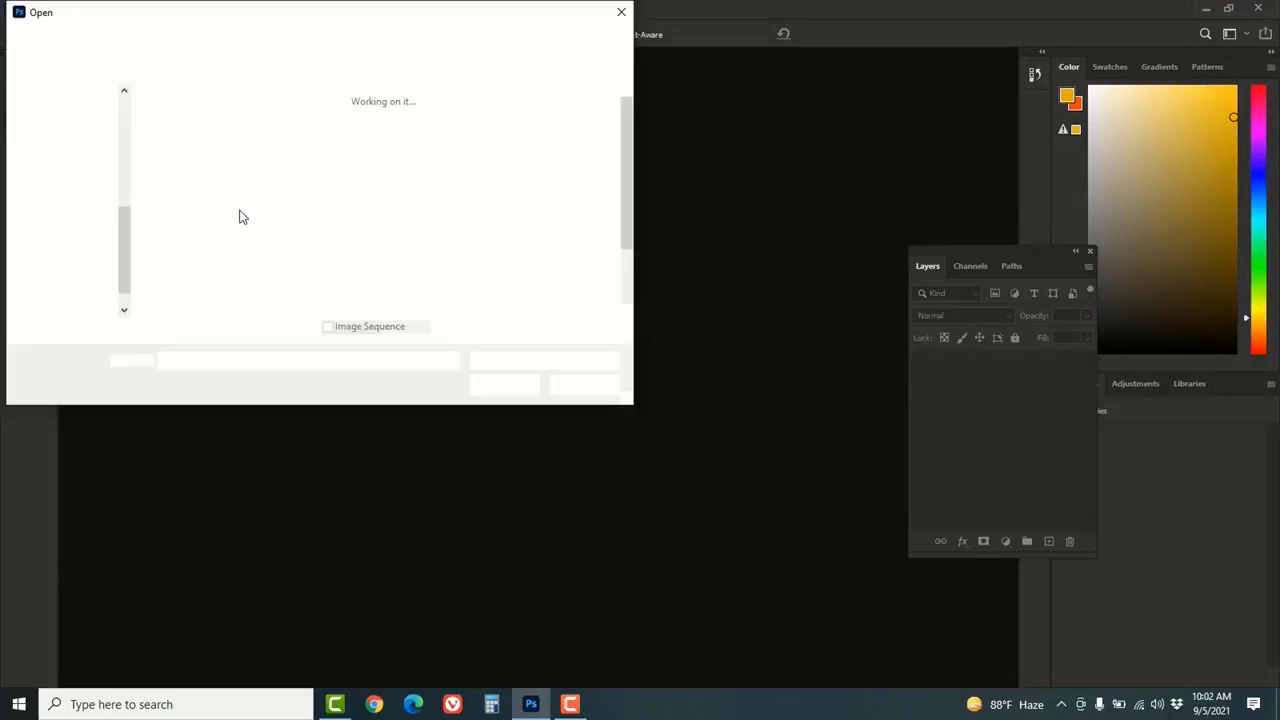
{"action": "left_click_drag", "start_coordinate": [631, 162], "coordinate": [630, 247]}
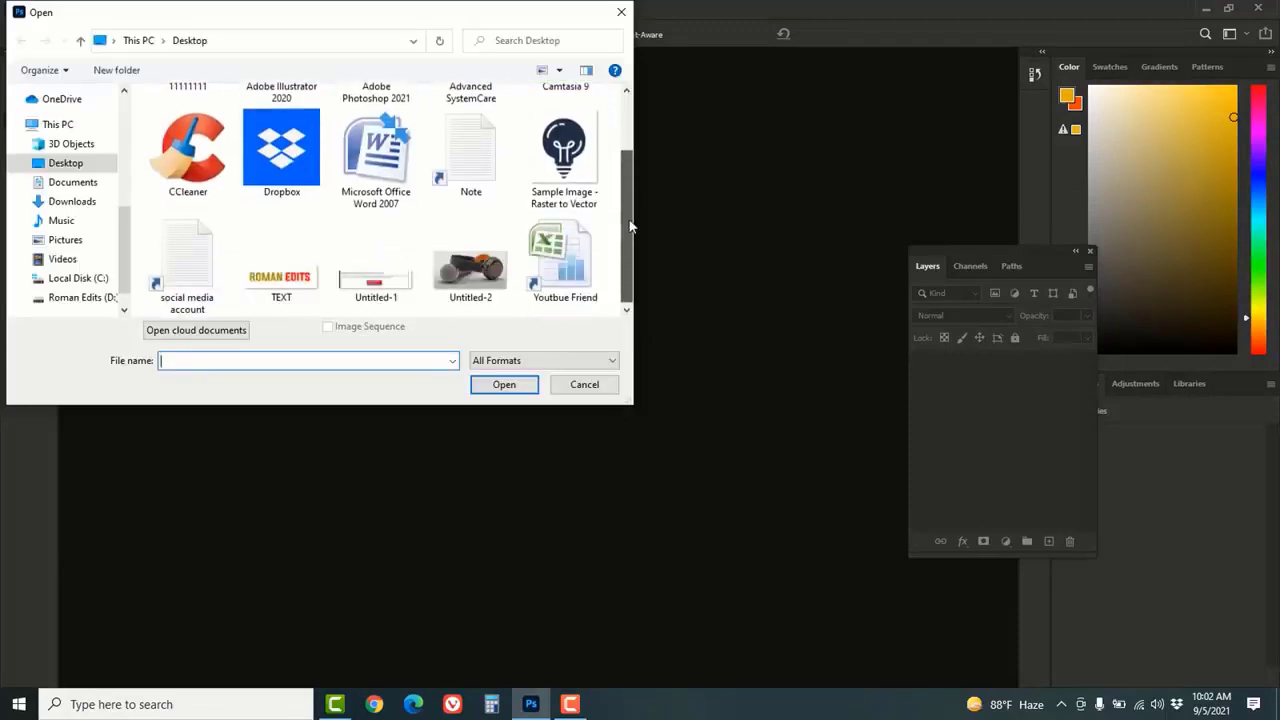
{"action": "left_click", "coordinate": [272, 283]}
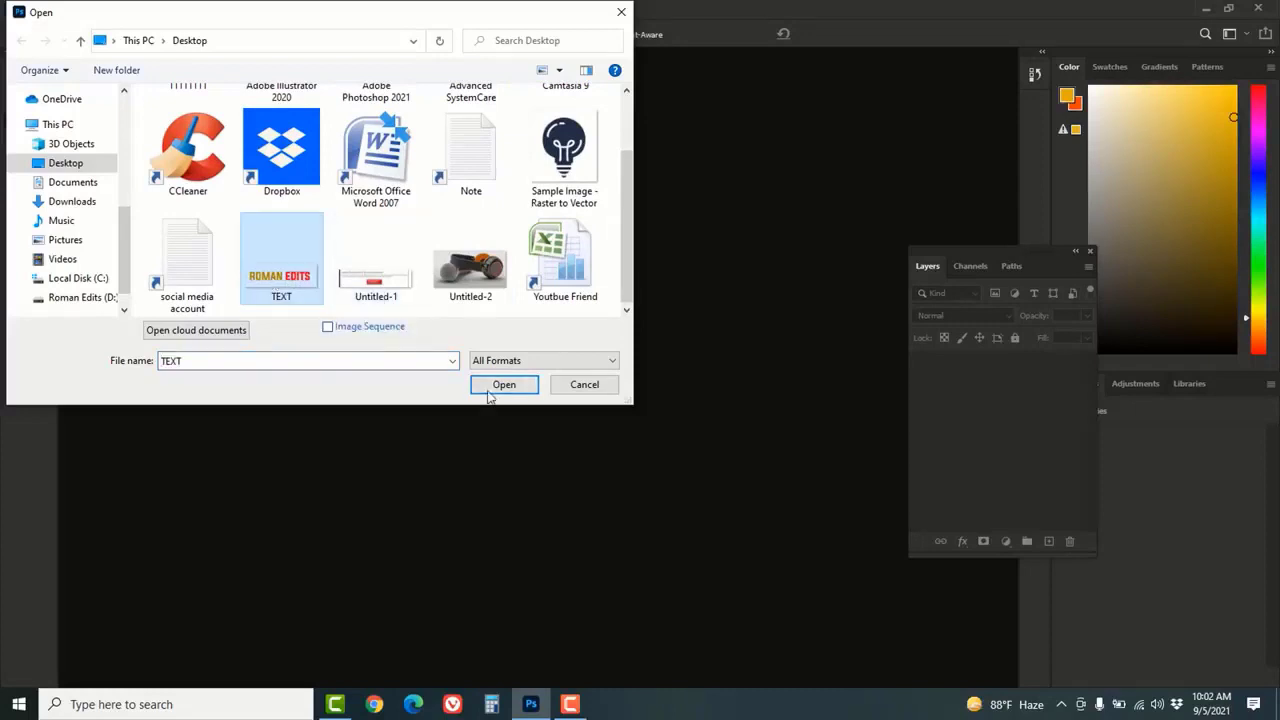
{"action": "left_click", "coordinate": [503, 386]}
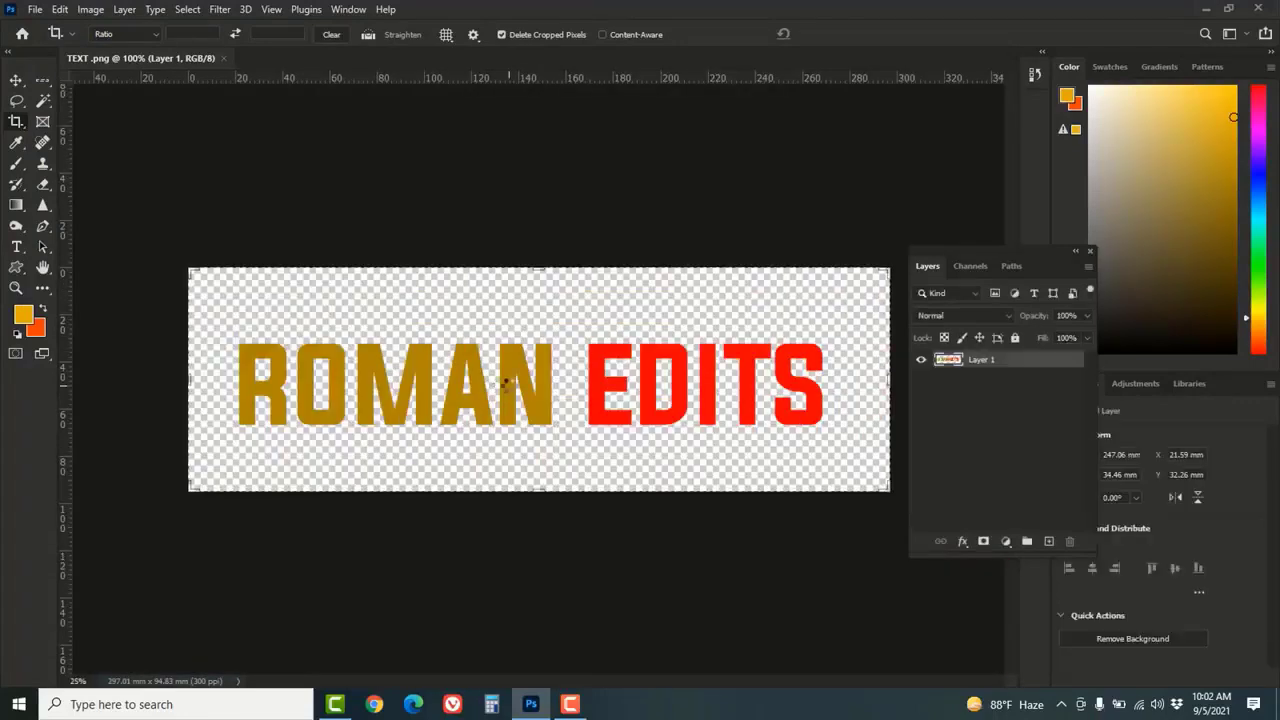
- Shift the text layer slightly to check its transparent background, and close the TEXT PNG without saving
{"action": "left_click", "coordinate": [16, 80]}
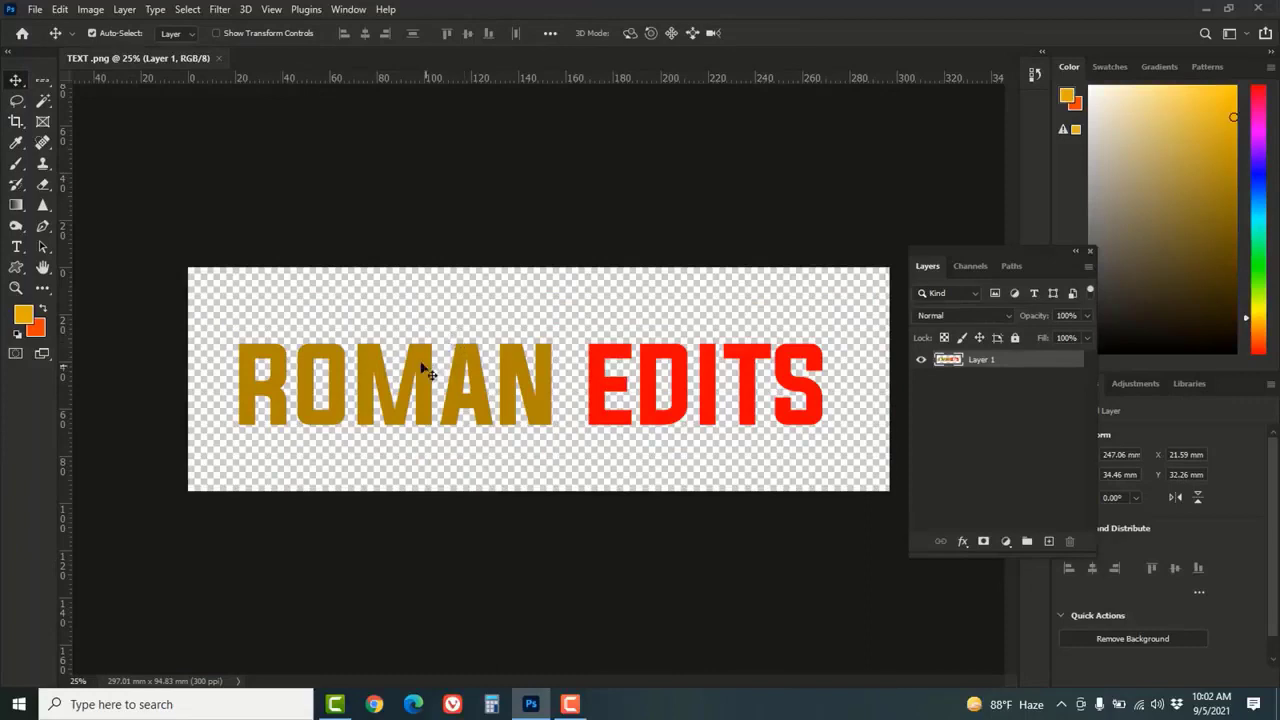
{"action": "mouse_move", "coordinate": [422, 368]}
{"action": "left_mouse_down"}
{"action": "mouse_move", "coordinate": [450, 358]}
{"action": "mouse_move", "coordinate": [396, 337]}
{"action": "mouse_move", "coordinate": [379, 372]}
{"action": "mouse_move", "coordinate": [411, 377]}
{"action": "mouse_move", "coordinate": [462, 312]}
{"action": "mouse_move", "coordinate": [447, 313]}
{"action": "mouse_move", "coordinate": [385, 418]}
{"action": "mouse_move", "coordinate": [385, 495]}
{"action": "mouse_move", "coordinate": [431, 356]}
{"action": "left_mouse_up"}
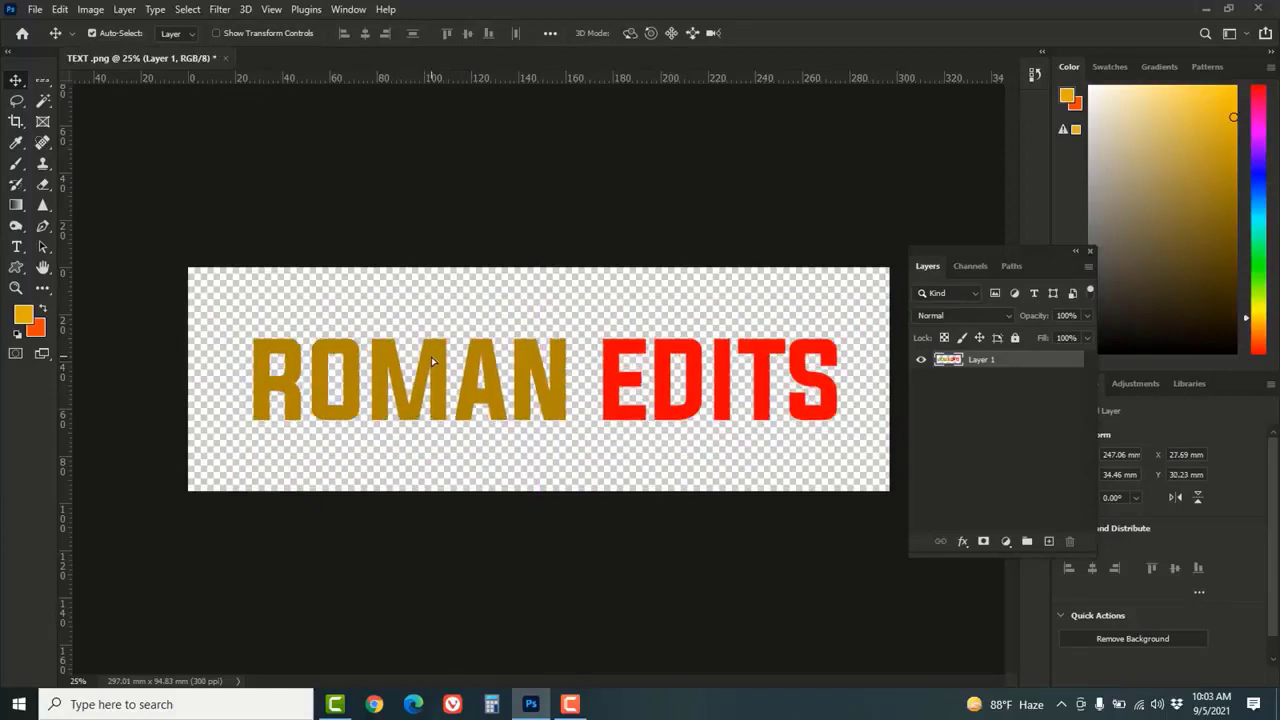
{"action": "left_click", "coordinate": [225, 57]}
{"action": "key", "text": "Escape"}
- Create a new 297 x 210 mm landscape document at 300 pixels/inch with Transparent background contents
{"action": "left_click", "coordinate": [36, 10]}
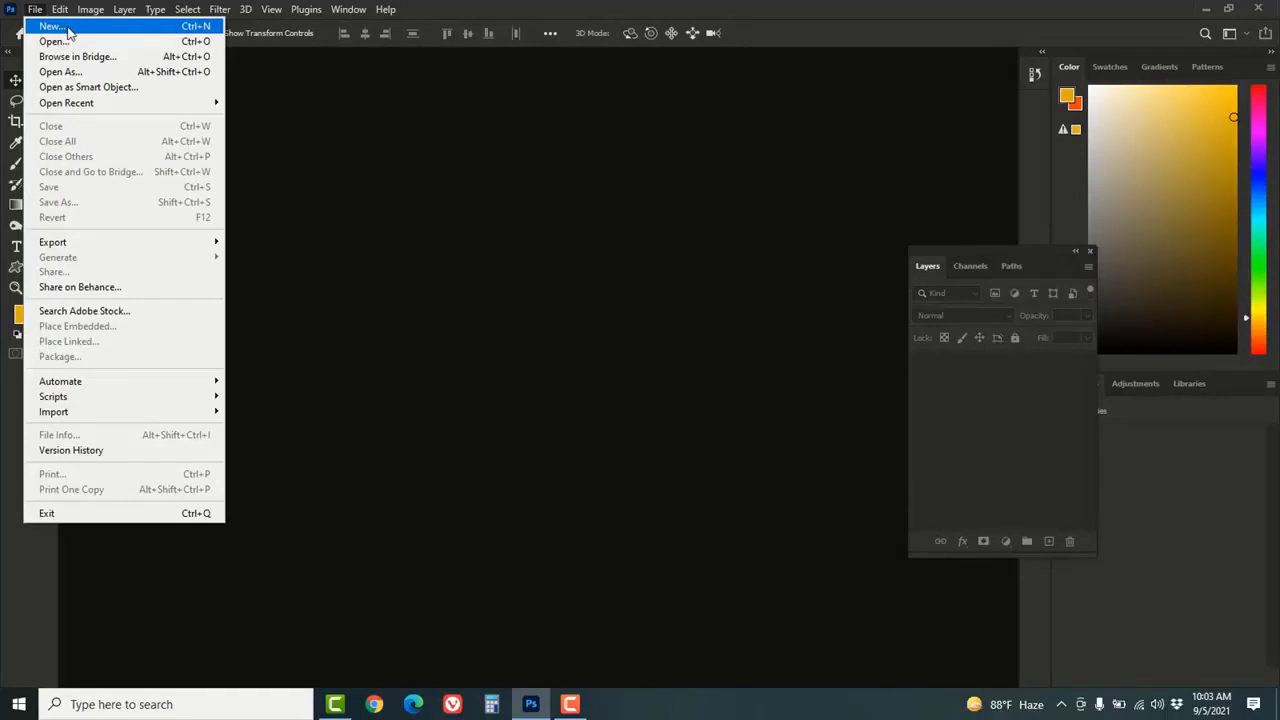
{"action": "left_click", "coordinate": [66, 28]}
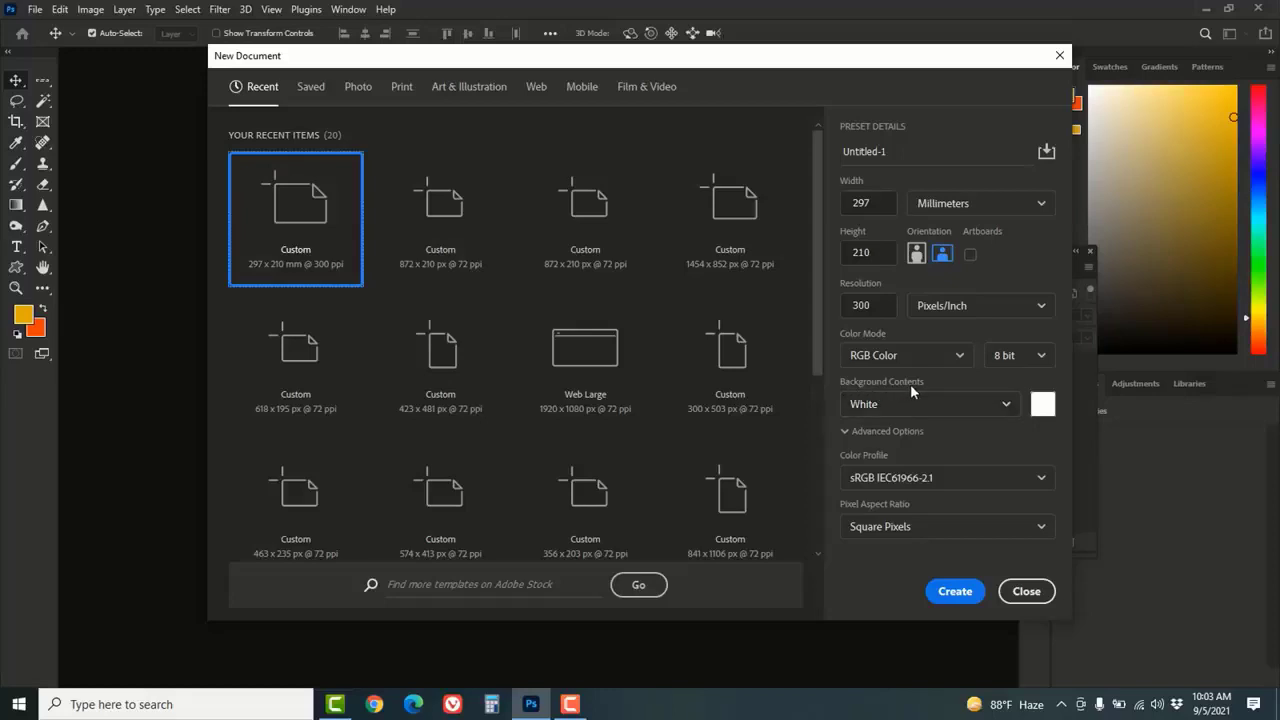
{"action": "left_click", "coordinate": [1007, 408]}
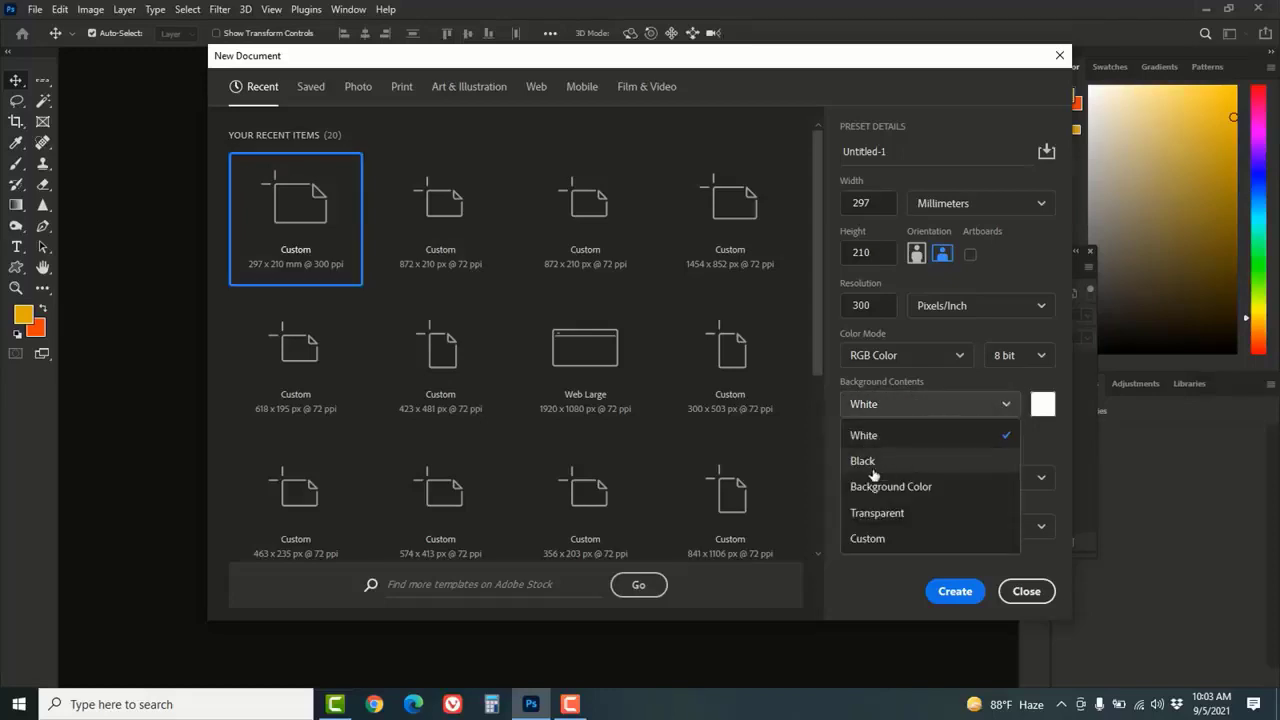
{"action": "left_click", "coordinate": [930, 516]}
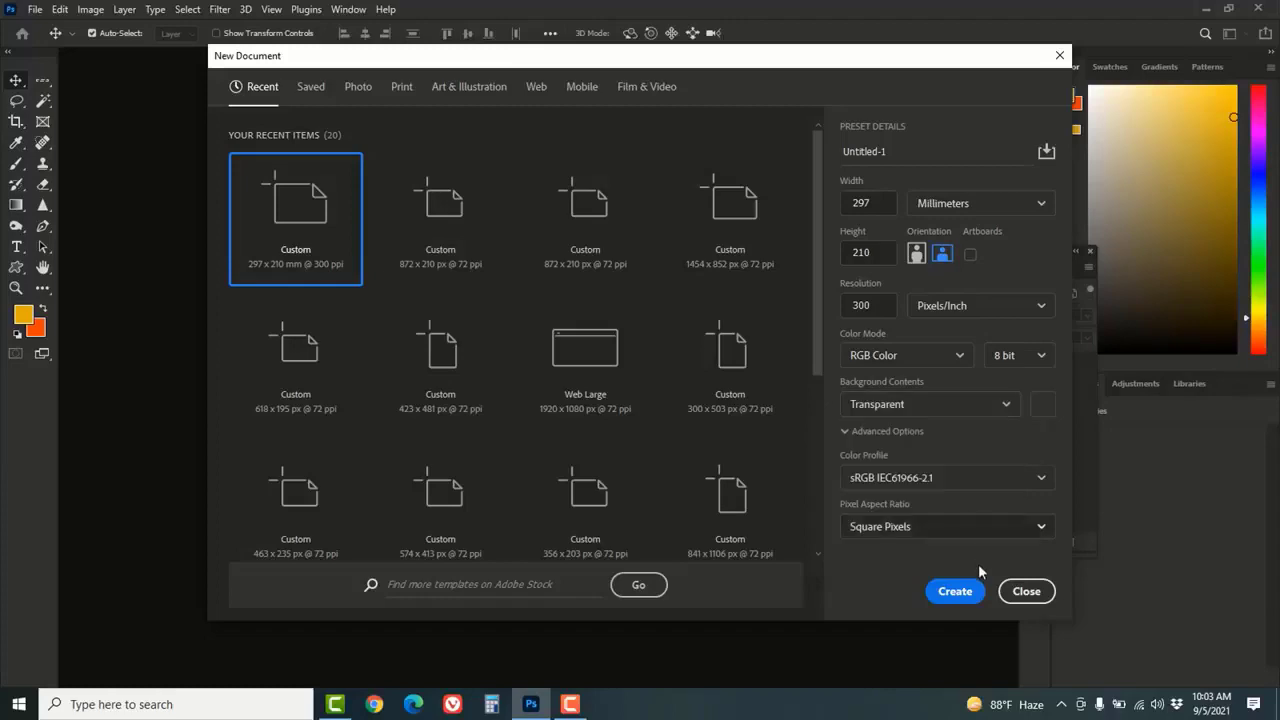
{"action": "left_click", "coordinate": [955, 592]}
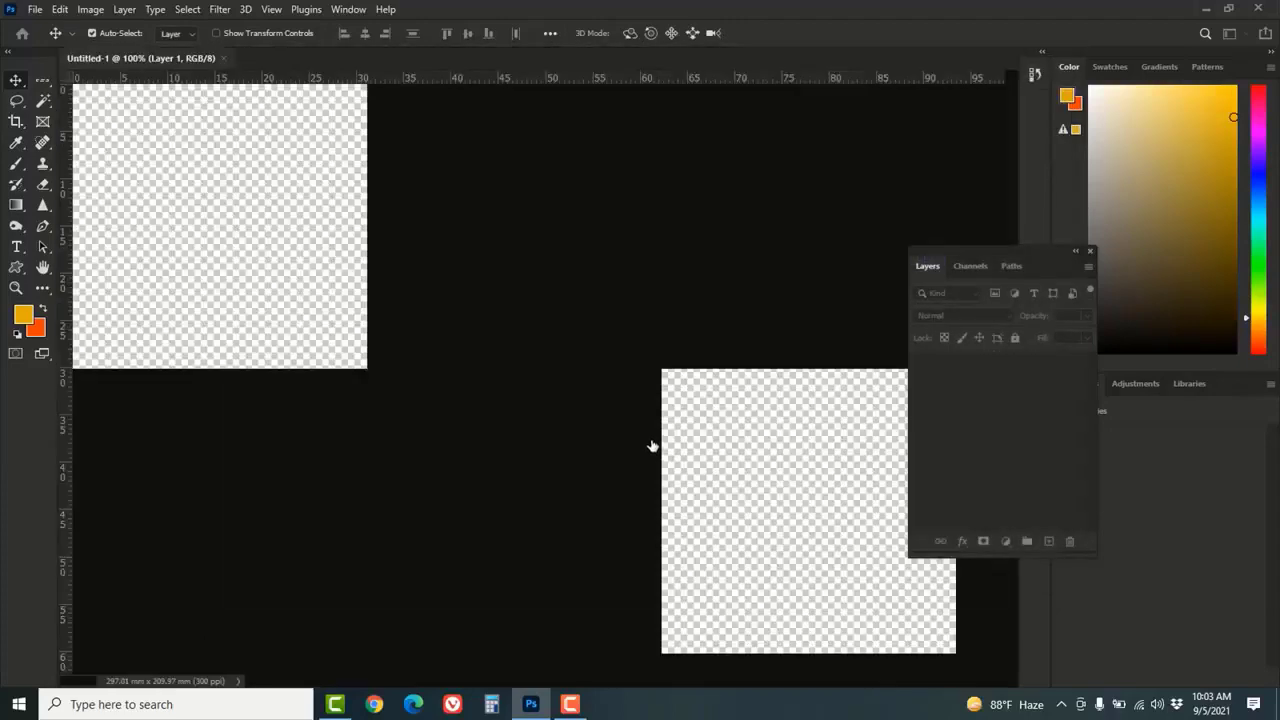